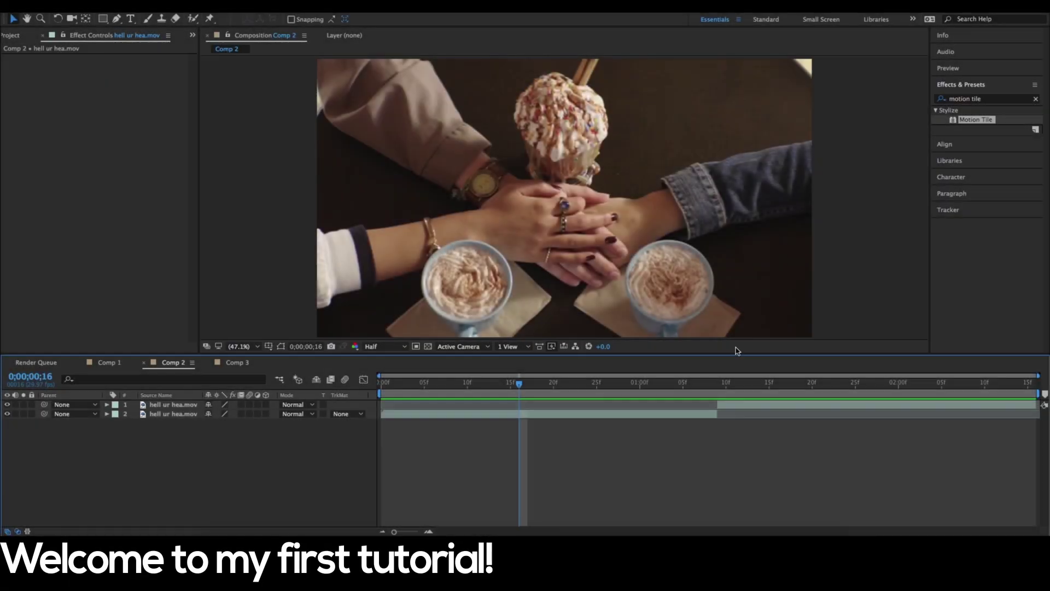
Scrub through and preview the composition to review the two clips.
{"action": "left_click_drag", "start_coordinate": [533, 386], "coordinate": [479, 411]}
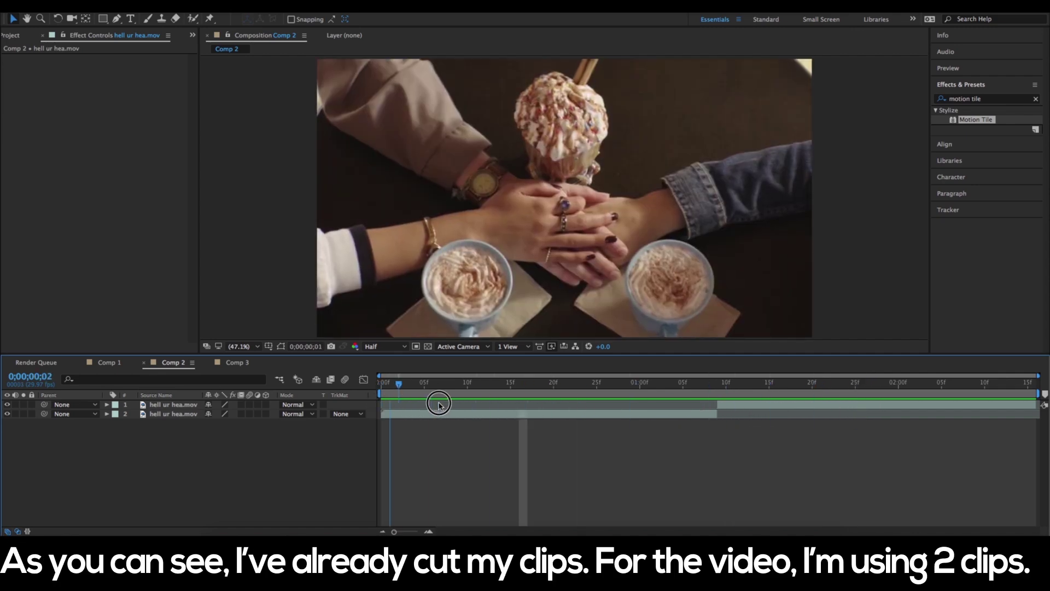
{"action": "left_click_drag", "start_coordinate": [480, 410], "coordinate": [381, 410]}
{"action": "key", "text": "space"}
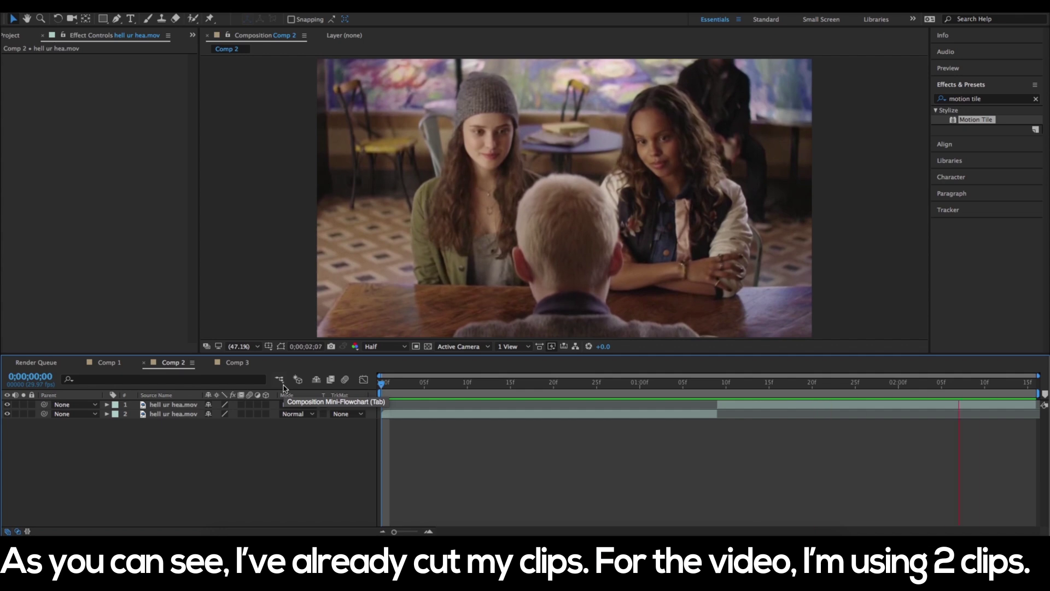
{"action": "key", "text": "space"}
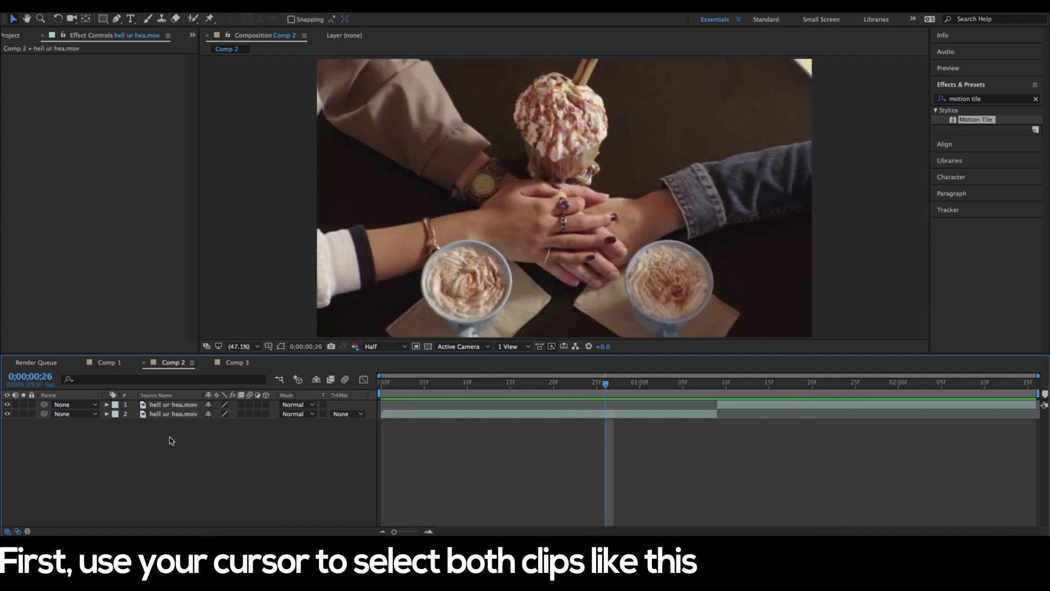
Apply Motion Tile from Effects & Presets to both selected clip layers.
{"action": "left_click_drag", "start_coordinate": [169, 420], "coordinate": [172, 407]}
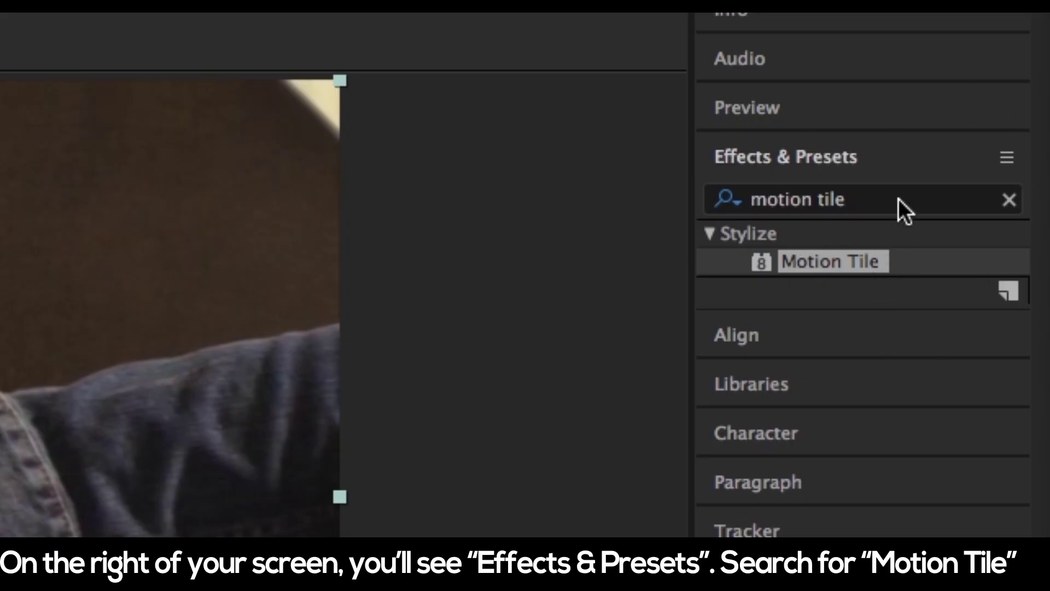
{"action": "left_click", "coordinate": [901, 198]}
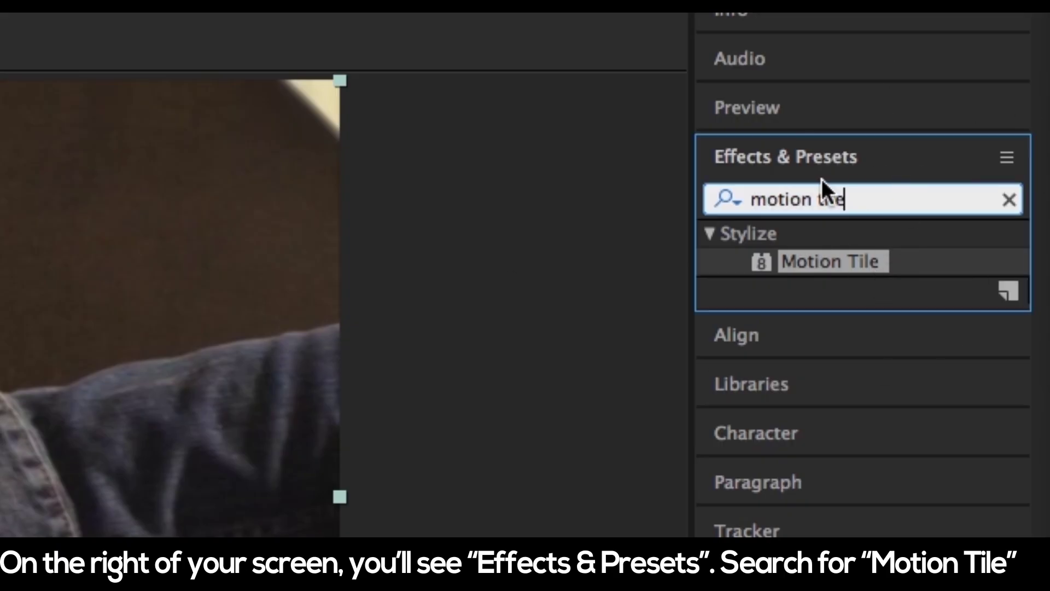
{"action": "left_click", "coordinate": [836, 159]}
{"action": "left_click", "coordinate": [835, 159]}
{"action": "left_click", "coordinate": [882, 197]}
{"action": "double_click", "coordinate": [849, 260]}
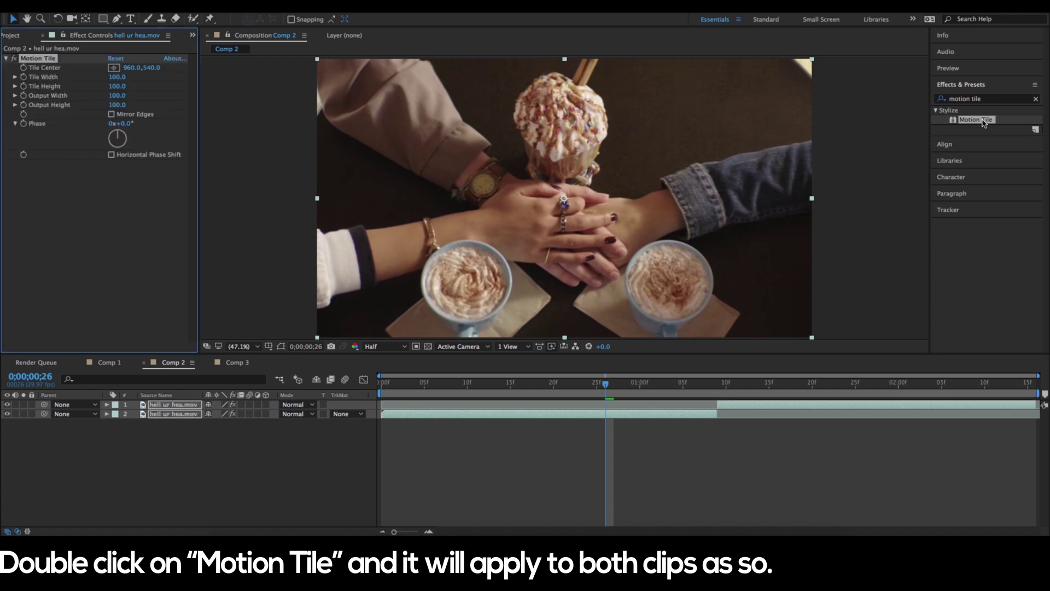
Turn on Mirror Edges and set Motion Tile Output Width and Height to 200.
{"action": "left_click", "coordinate": [112, 115]}
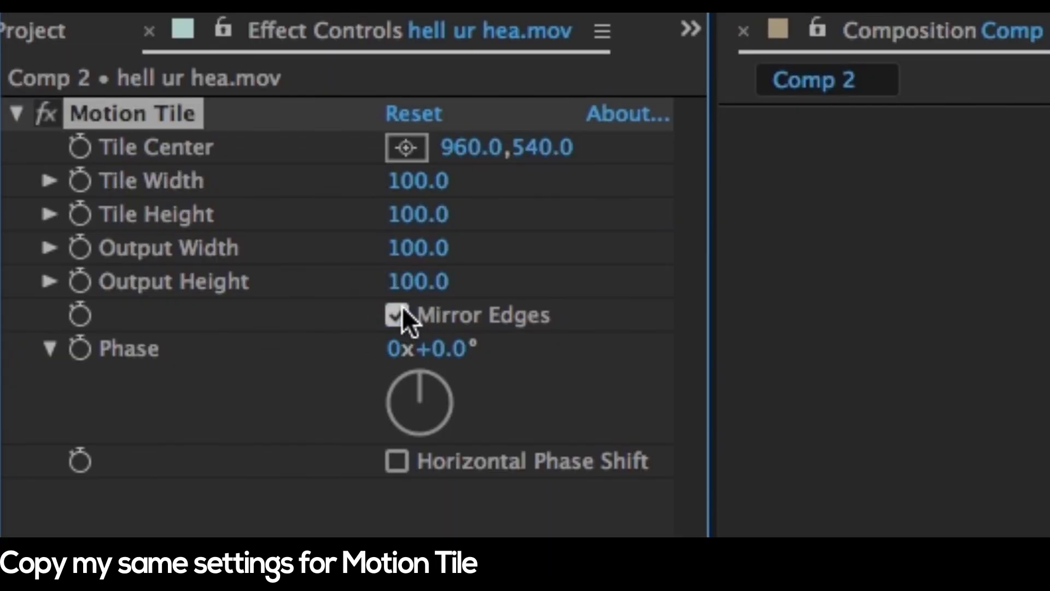
{"action": "left_click", "coordinate": [416, 281]}
{"action": "type", "text": "200"}
{"action": "key", "text": "Return"}
{"action": "left_click", "coordinate": [417, 247]}
{"action": "type", "text": "200"}
{"action": "key", "text": "Return"}
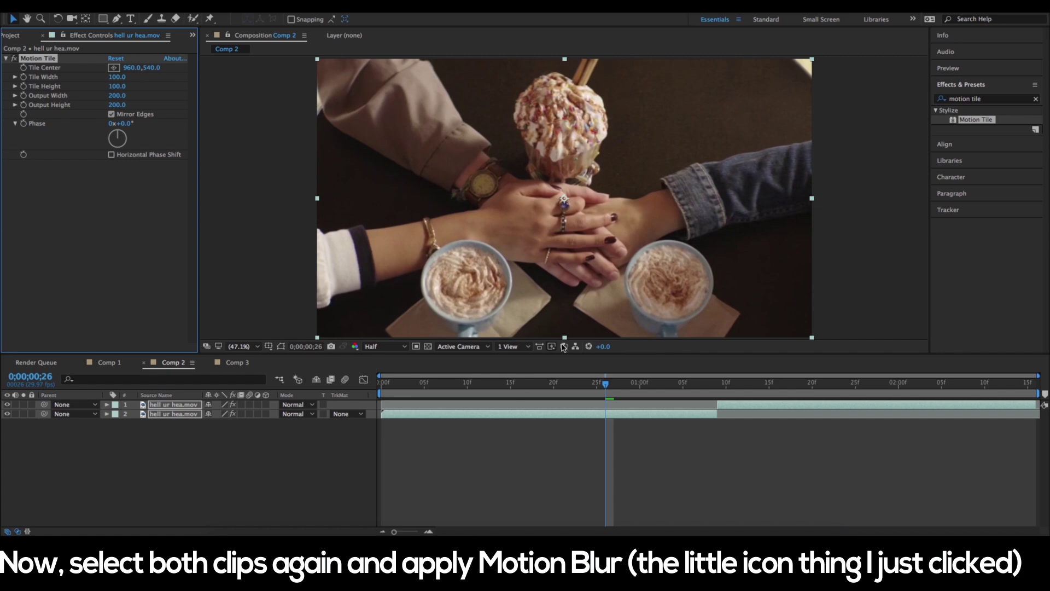
{"action": "left_click_drag", "start_coordinate": [677, 384], "coordinate": [370, 380]}
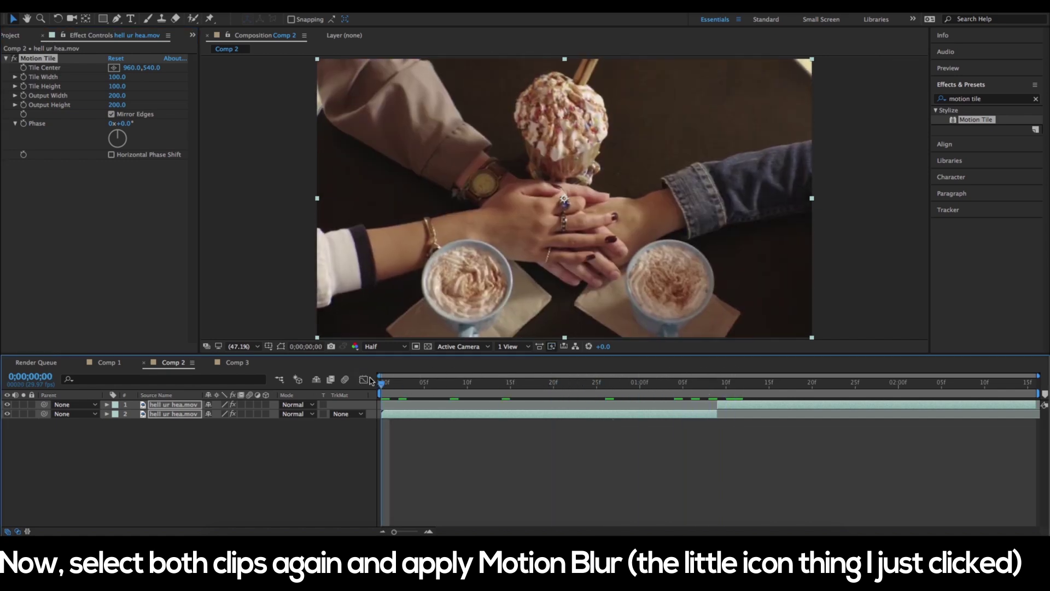
Switch on the Motion Blur layer switches for both clip layers.
{"action": "key", "text": "space"}
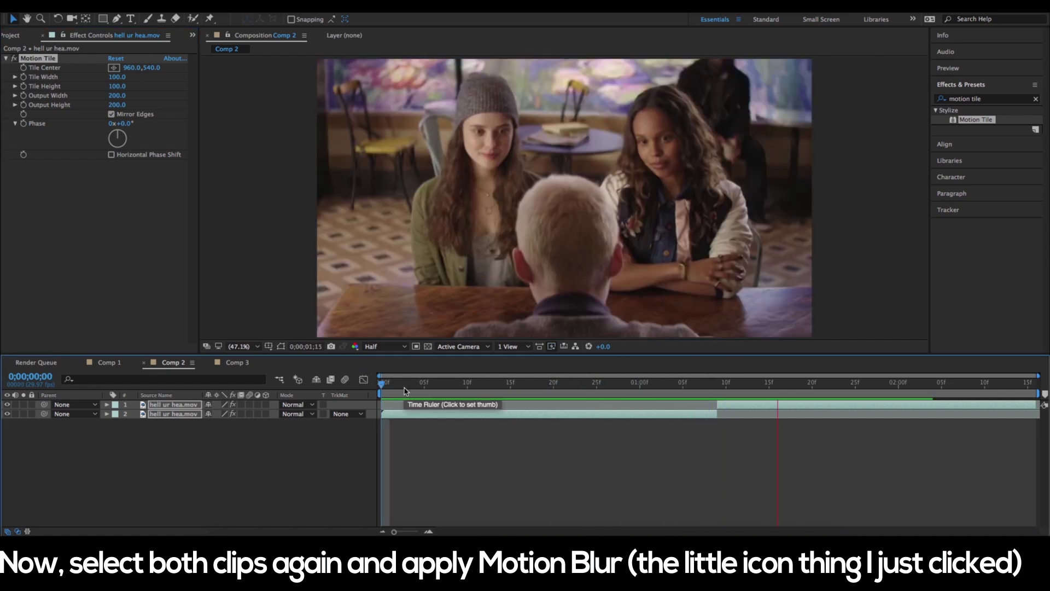
{"action": "left_click", "coordinate": [201, 469]}
{"action": "left_click_drag", "start_coordinate": [170, 432], "coordinate": [177, 405]}
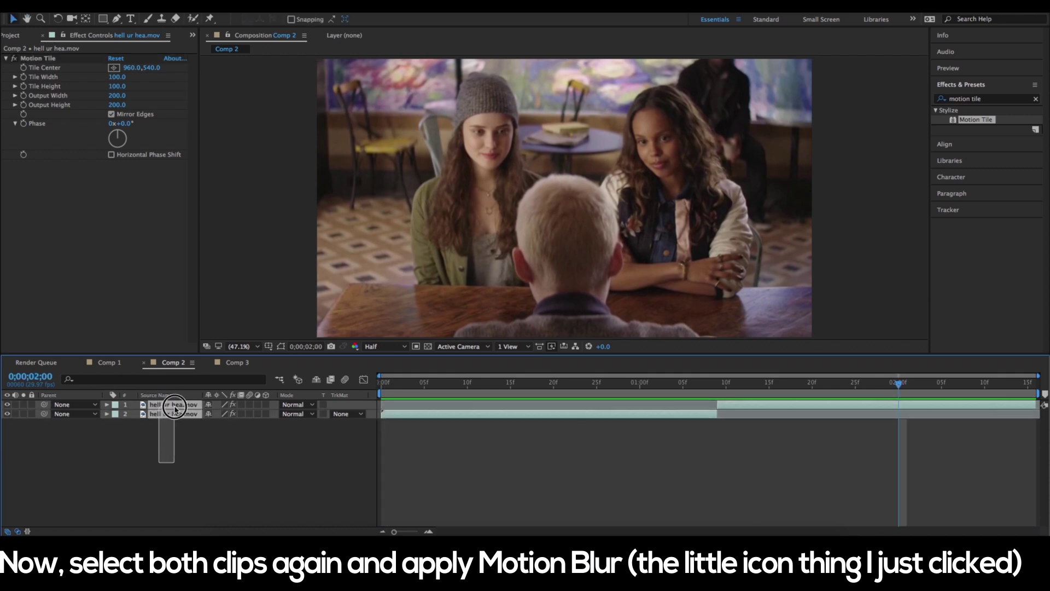
{"action": "left_click", "coordinate": [557, 298]}
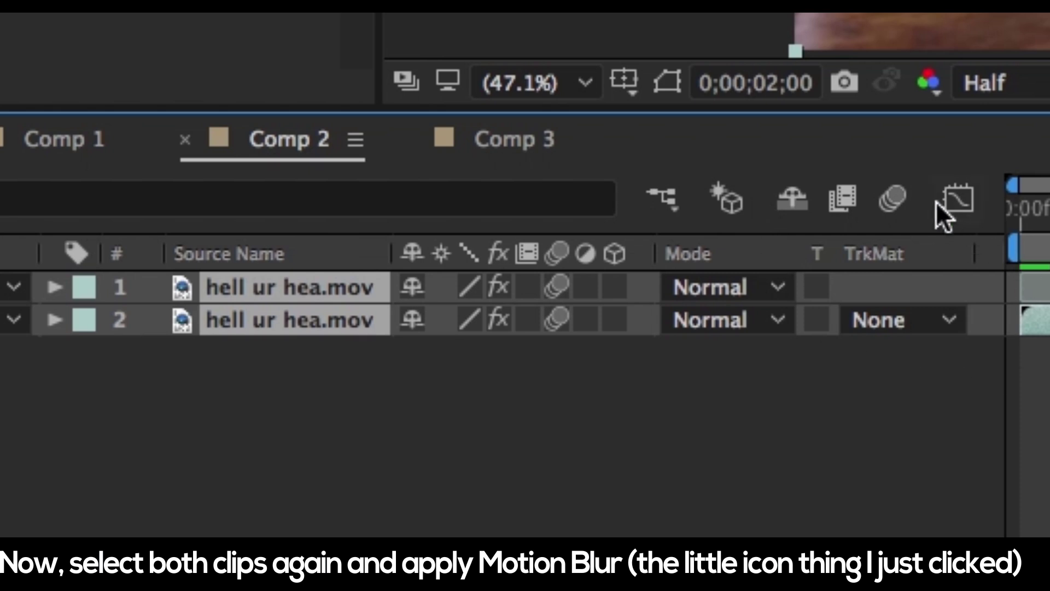
Enable composition motion blur for Comp 2 and preview the result.
{"action": "left_click", "coordinate": [895, 201]}
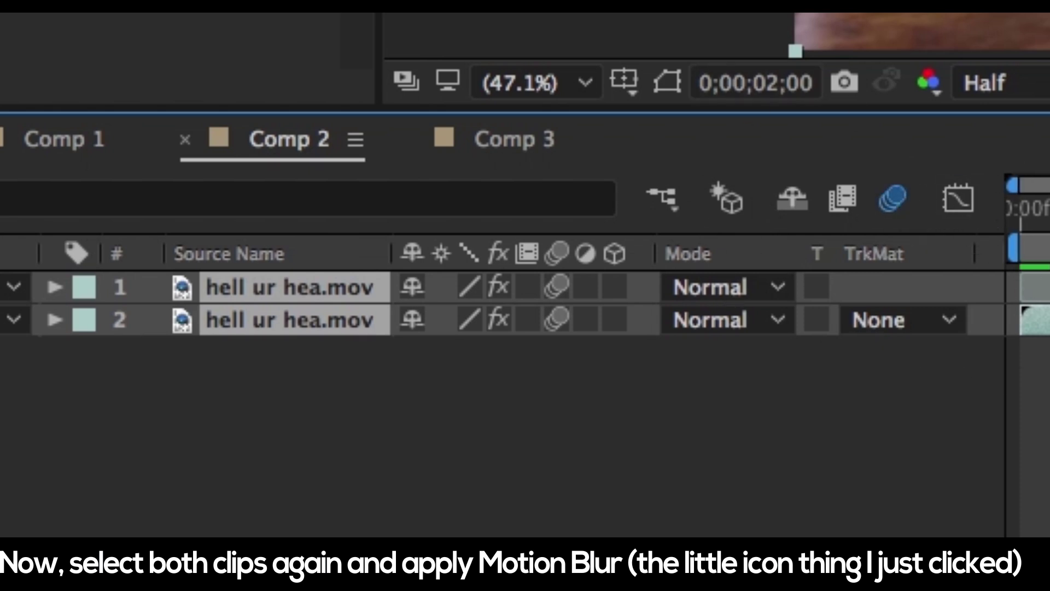
{"action": "left_click", "coordinate": [1009, 219]}
{"action": "key", "text": "space"}
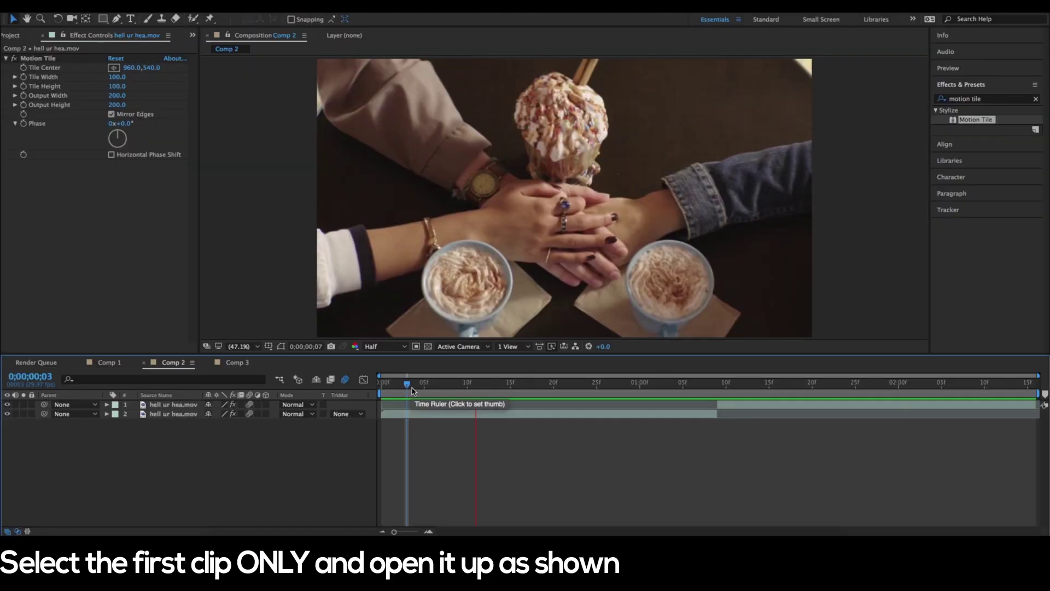
{"action": "left_click_drag", "start_coordinate": [412, 386], "coordinate": [433, 384]}
{"action": "left_click", "coordinate": [443, 416]}
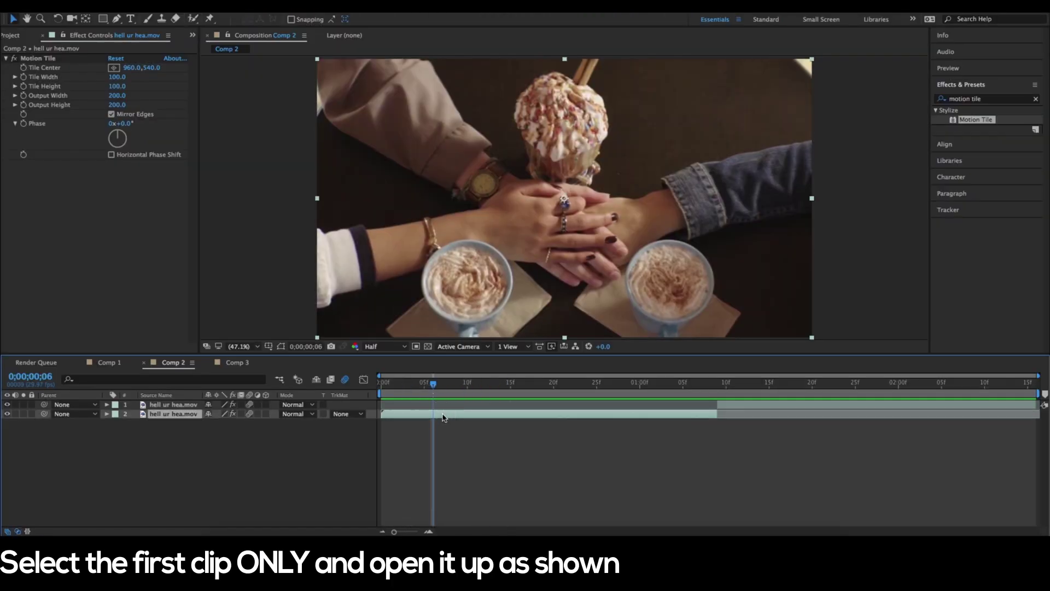
Keyframe the hands-and-drinks clip's Scale from 100% up to 200% at its last frame.
{"action": "left_click", "coordinate": [106, 415]}
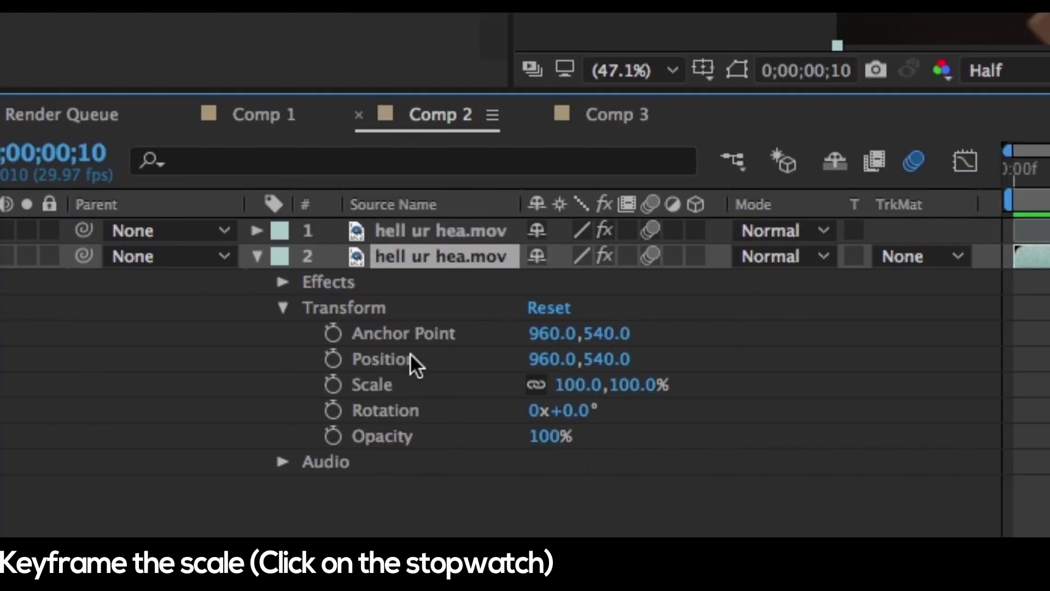
{"action": "left_click", "coordinate": [332, 385]}
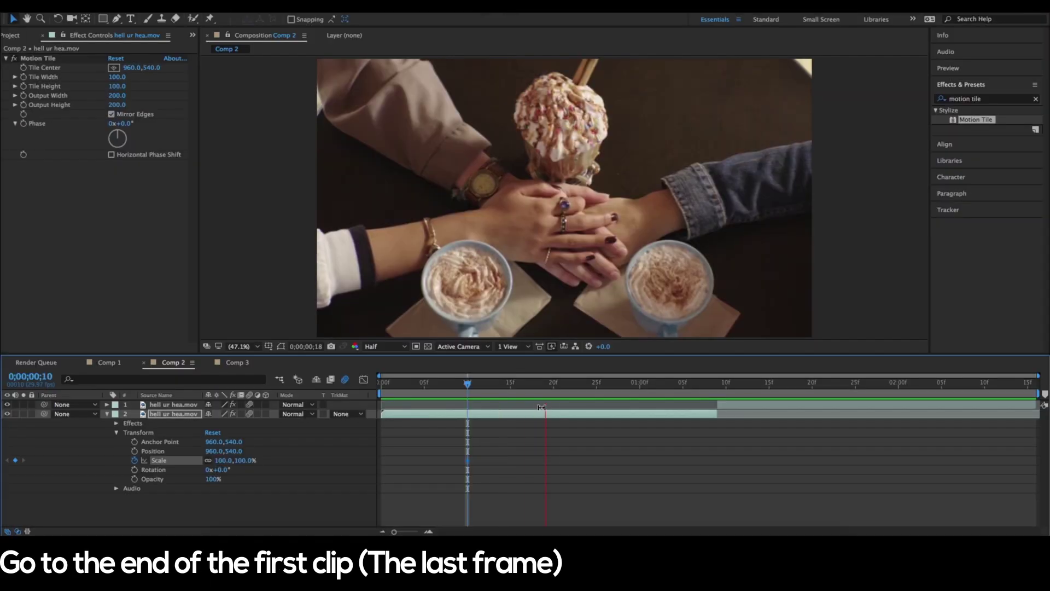
{"action": "left_click", "coordinate": [712, 392]}
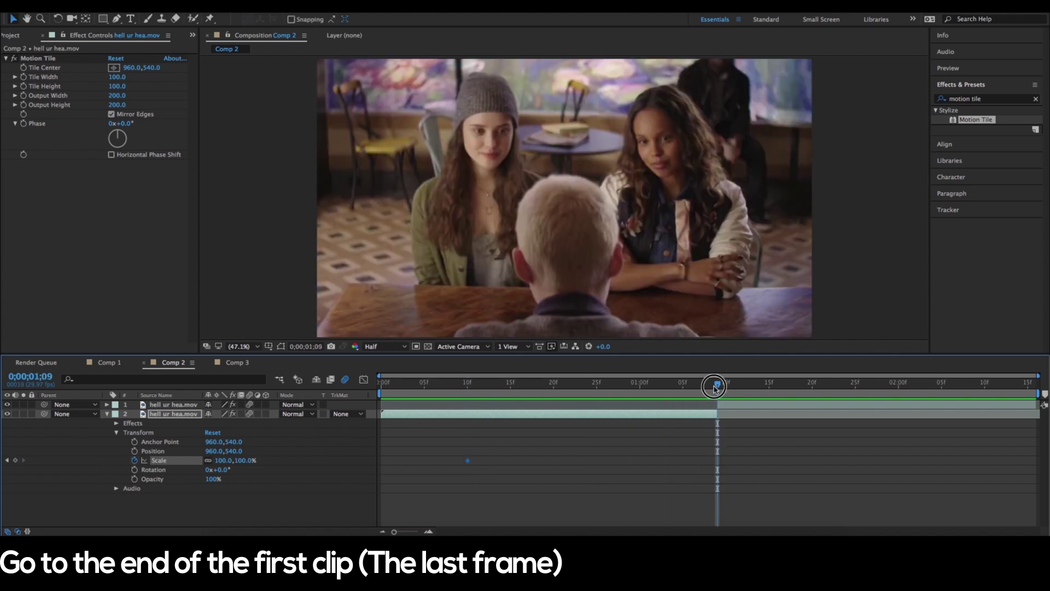
{"action": "left_click_drag", "start_coordinate": [714, 390], "coordinate": [709, 390]}
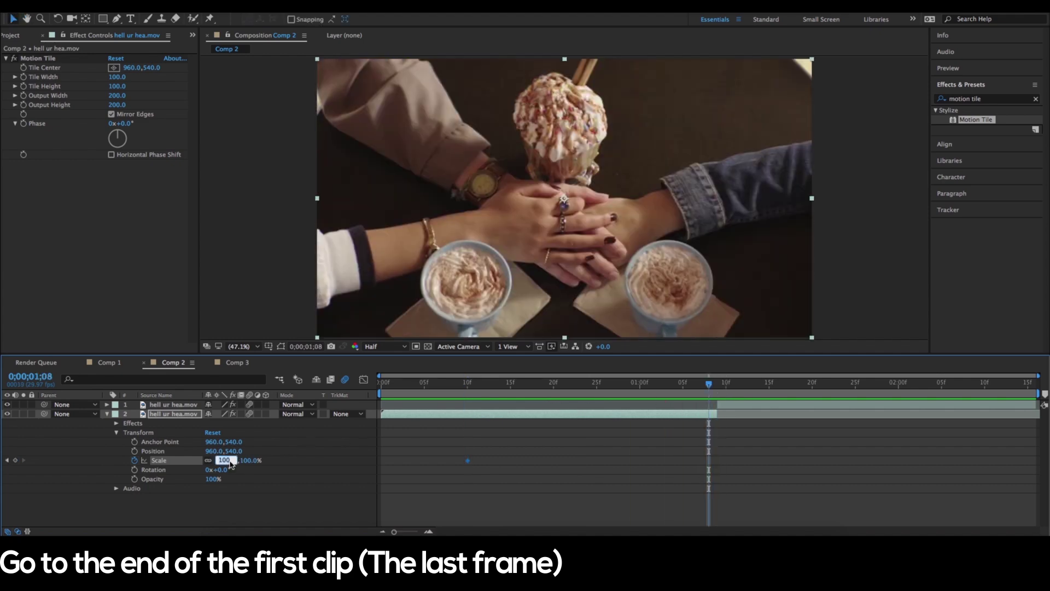
{"action": "type", "text": "200"}
{"action": "key", "text": "Return"}
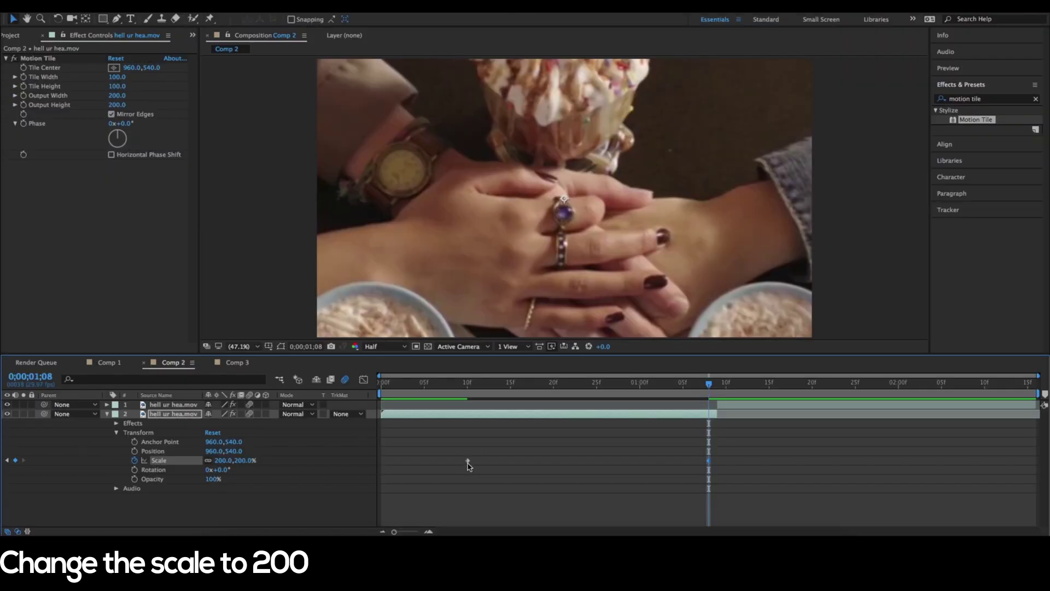
Apply Easy Ease to both Scale keyframes and display them in the Graph Editor.
{"action": "left_click", "coordinate": [511, 459]}
{"action": "left_click", "coordinate": [509, 387]}
{"action": "left_click_drag", "start_coordinate": [509, 389], "coordinate": [450, 390]}
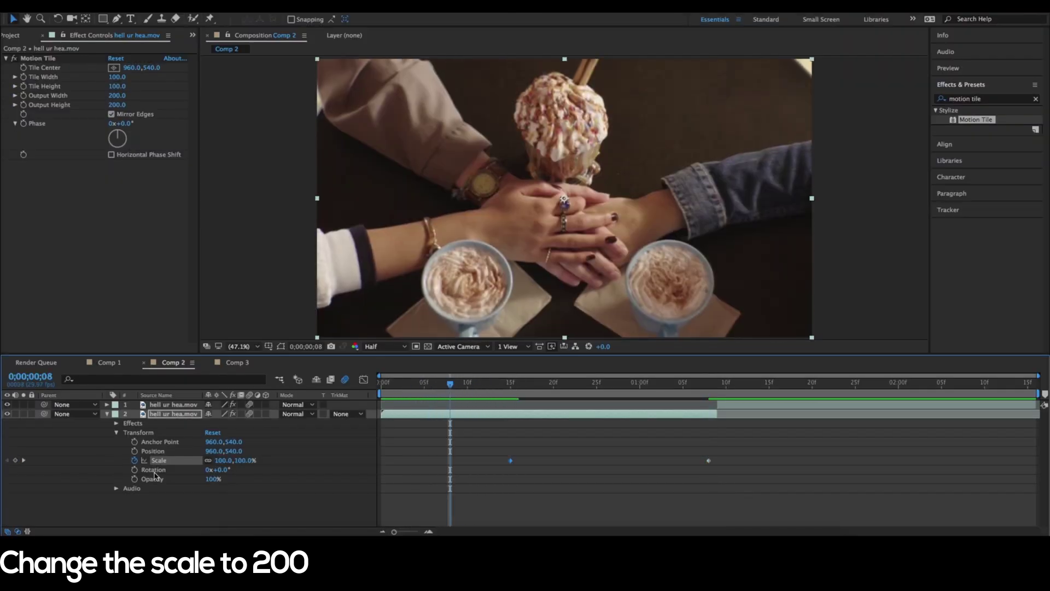
{"action": "mouse_move", "coordinate": [491, 388]}
{"action": "left_mouse_down"}
{"action": "mouse_move", "coordinate": [649, 426]}
{"action": "mouse_move", "coordinate": [443, 415]}
{"action": "left_mouse_up"}
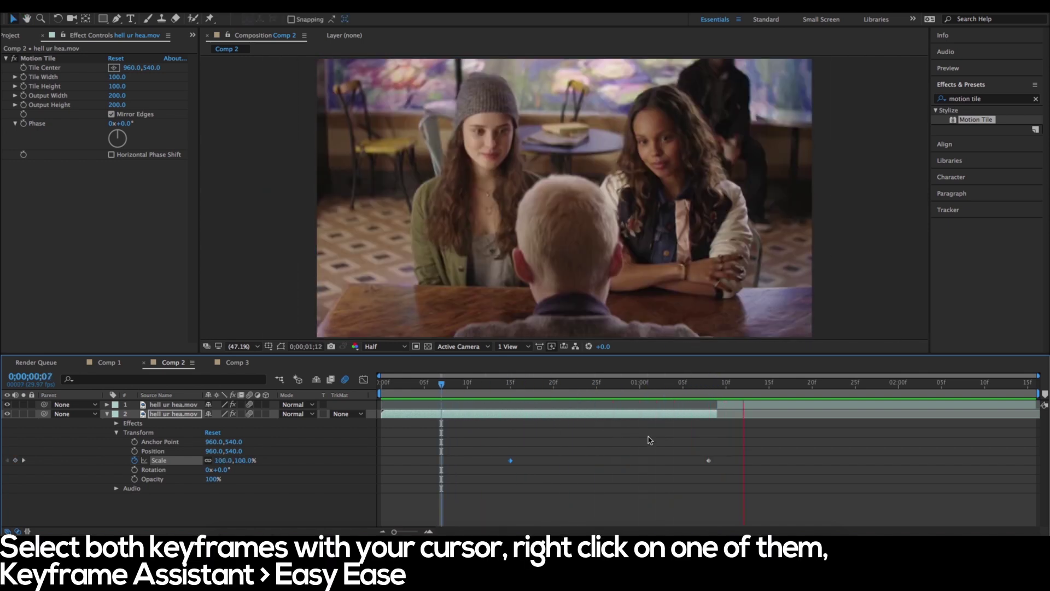
{"action": "left_click_drag", "start_coordinate": [775, 446], "coordinate": [508, 469]}
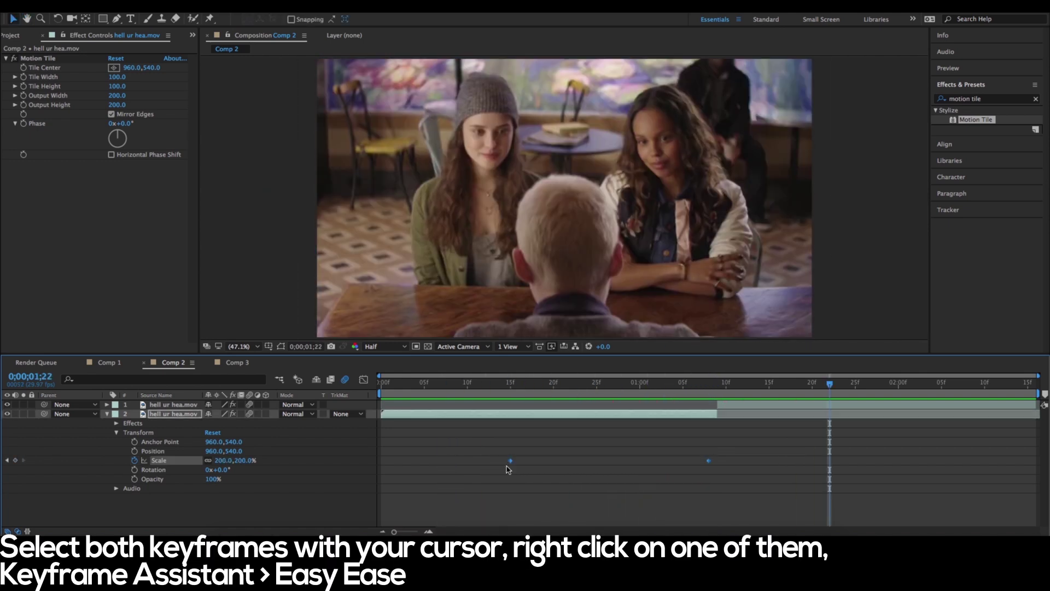
{"action": "right_click", "coordinate": [512, 462]}
{"action": "mouse_move", "coordinate": [552, 462]}
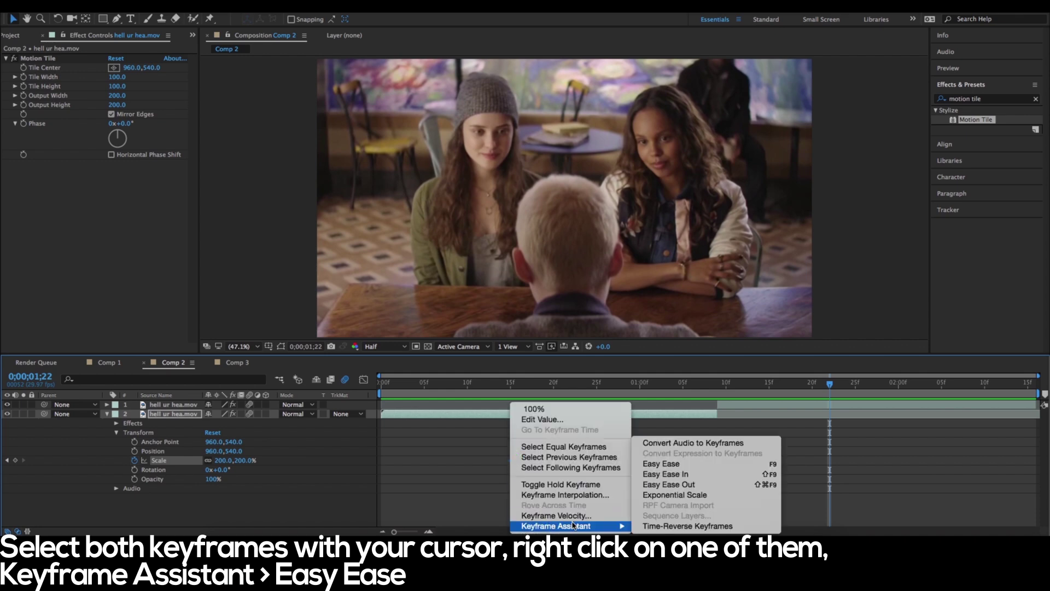
{"action": "left_click", "coordinate": [681, 465]}
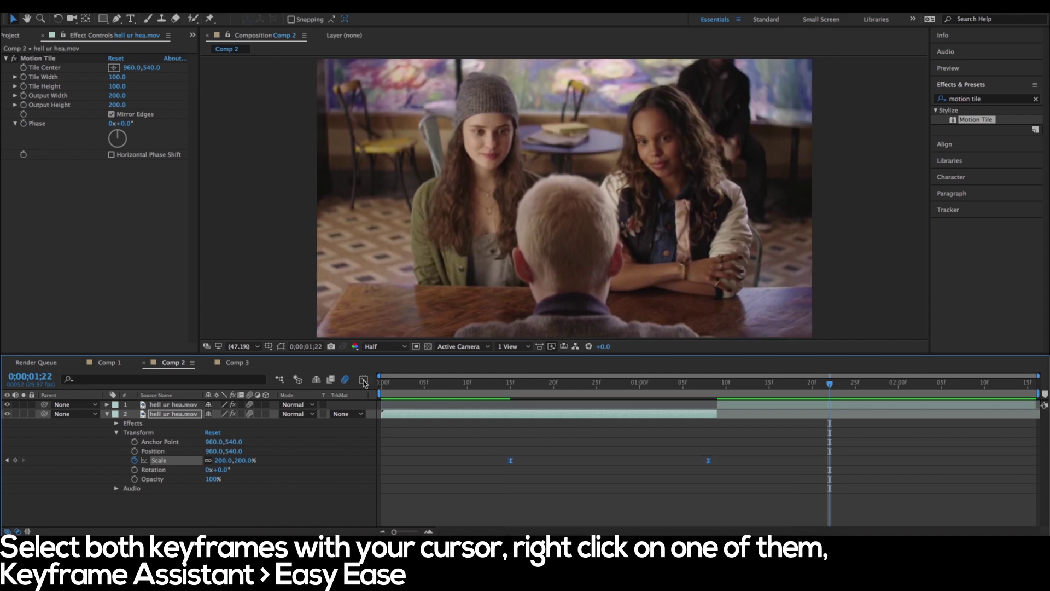
{"action": "left_click", "coordinate": [364, 381]}
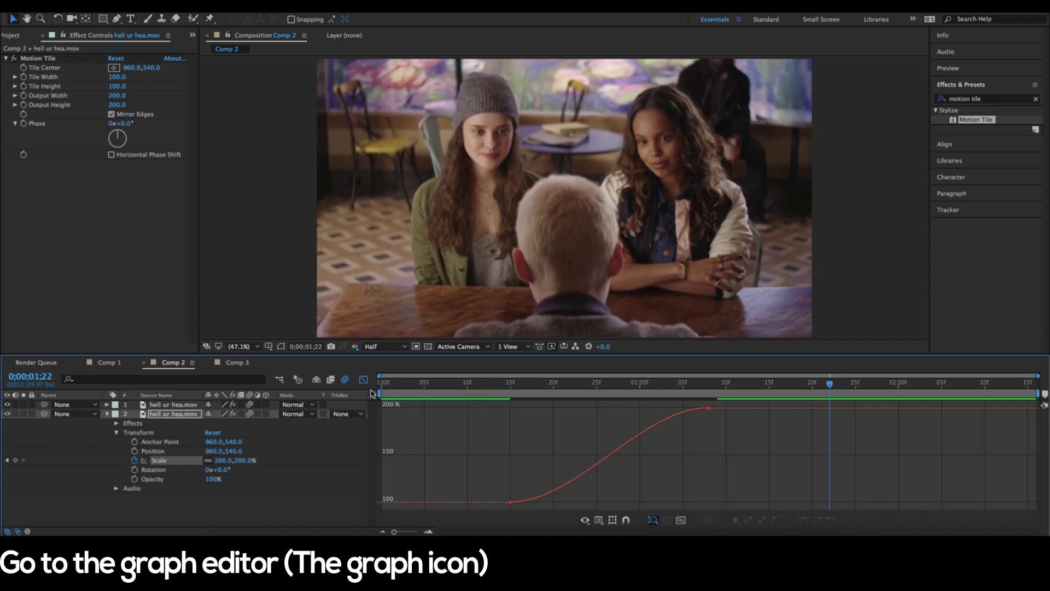
Use Auto-Select Graph Type and drag the Bezier handles so Scale shoots up to 200% at the end.
{"action": "left_click", "coordinate": [585, 520]}
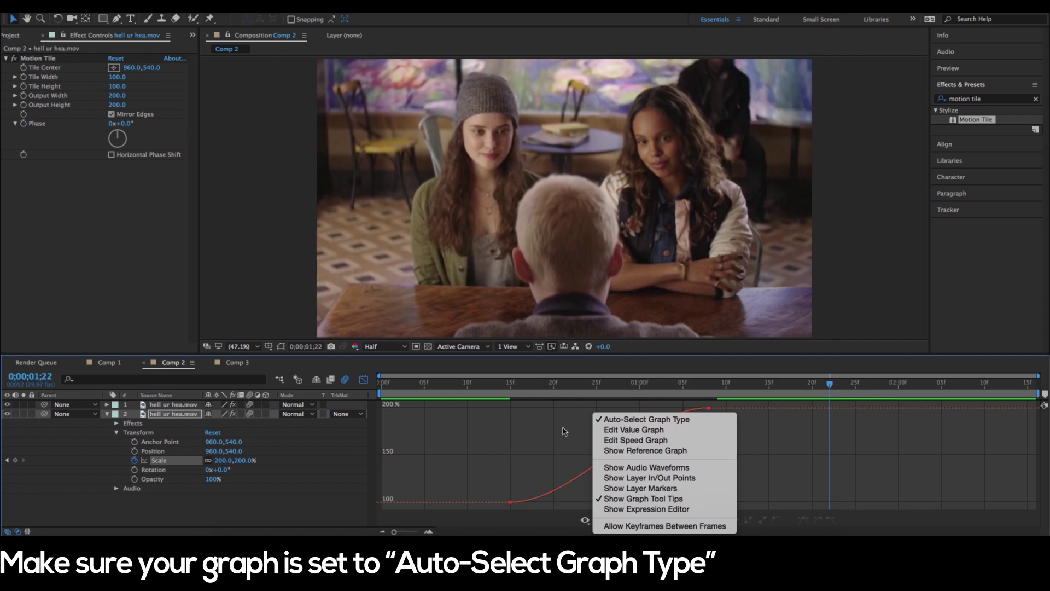
{"action": "left_click", "coordinate": [637, 420]}
{"action": "left_click", "coordinate": [511, 503]}
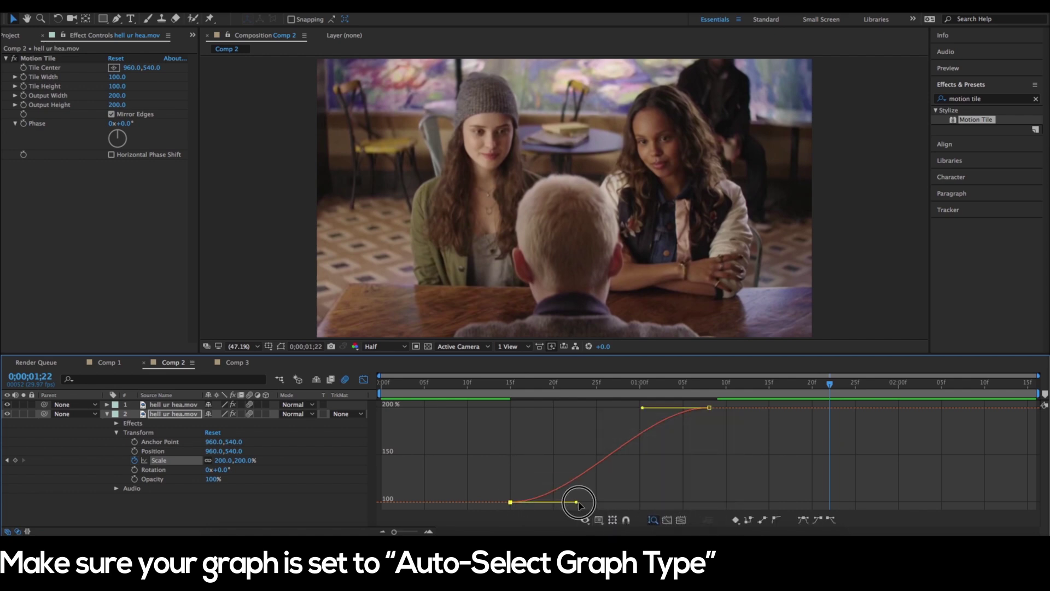
{"action": "left_click_drag", "start_coordinate": [578, 502], "coordinate": [709, 502]}
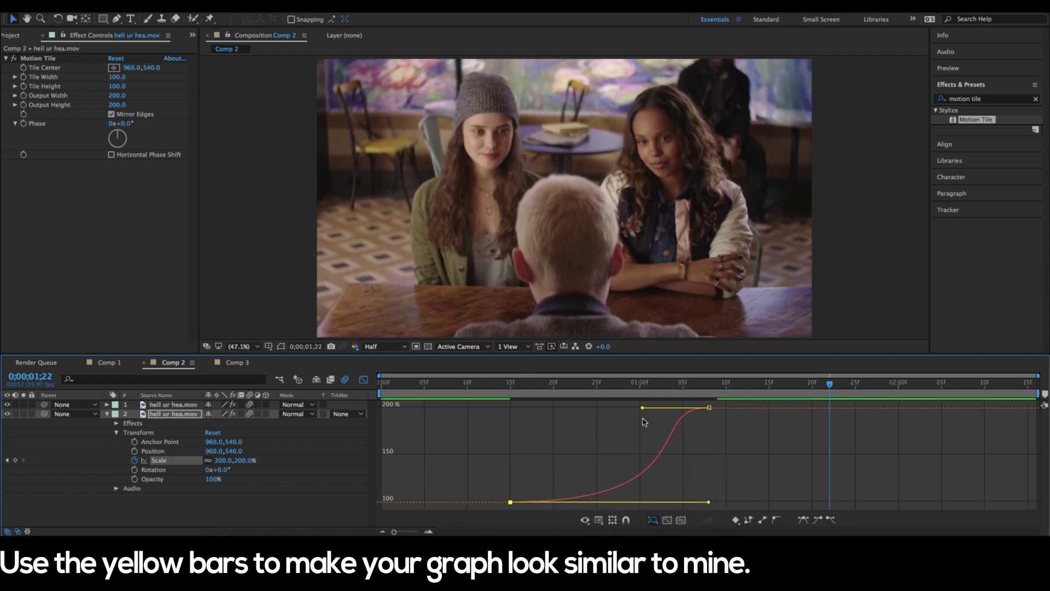
{"action": "left_click_drag", "start_coordinate": [643, 409], "coordinate": [706, 470]}
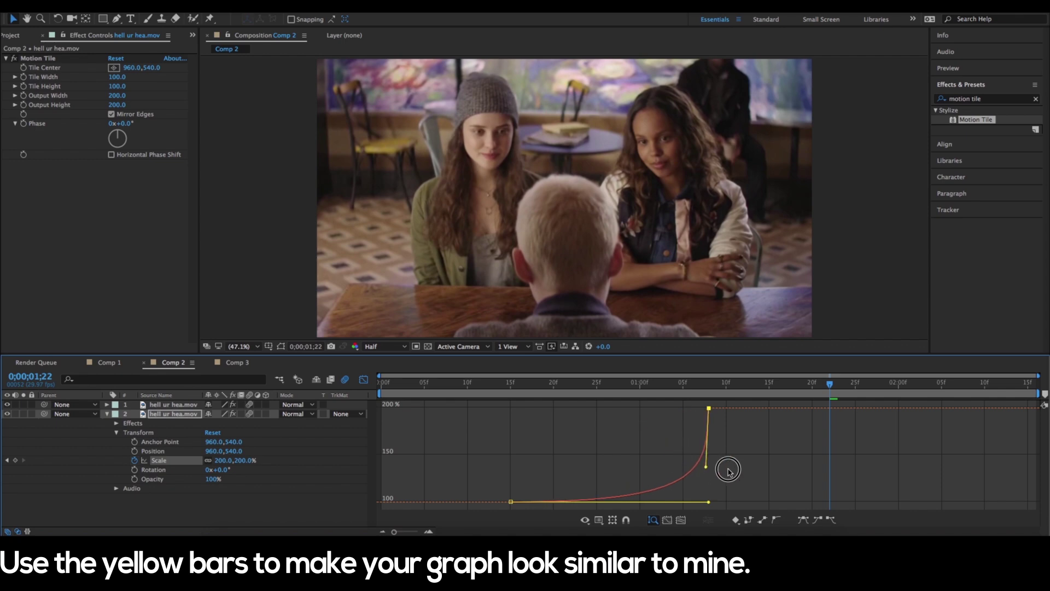
Preview the zoom, then return to layer bars and collapse the lower clip's properties.
{"action": "key", "text": "space"}
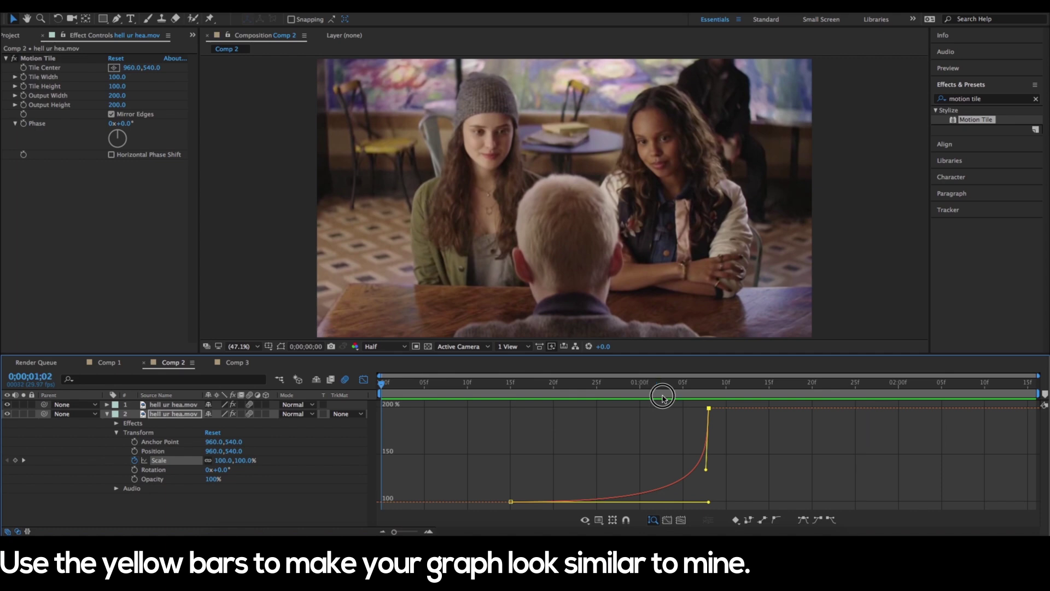
{"action": "left_click", "coordinate": [699, 398]}
{"action": "left_click", "coordinate": [468, 398]}
{"action": "key", "text": "space"}
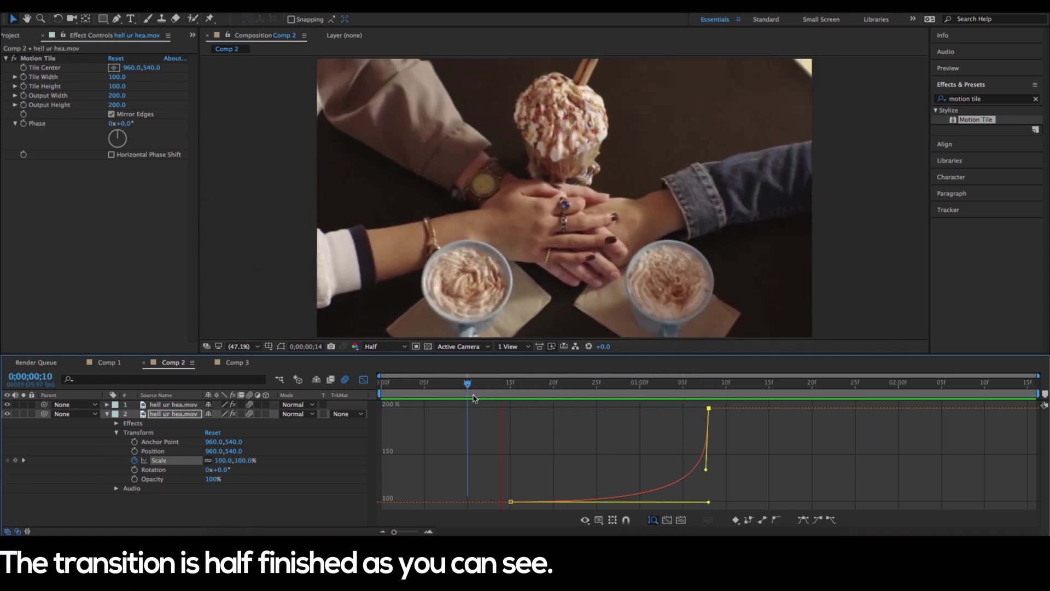
{"action": "key", "text": "shift+F3"}
{"action": "left_click", "coordinate": [717, 395]}
{"action": "left_click", "coordinate": [729, 405]}
{"action": "left_click", "coordinate": [109, 414]}
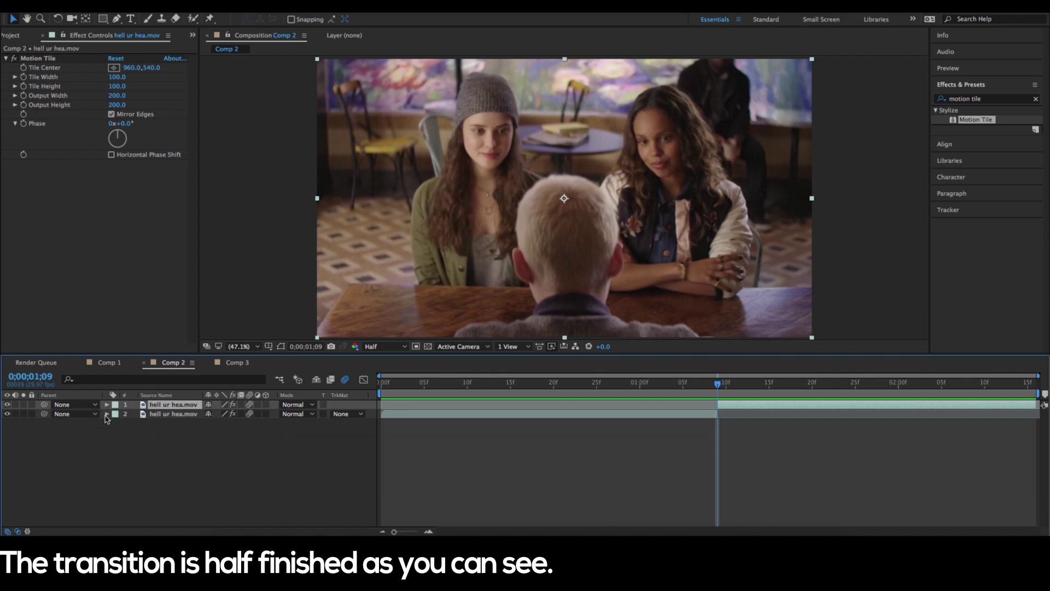
Keyframe the café clip's Scale at 200% at the cut and 100% at 2;05.
{"action": "left_click", "coordinate": [163, 432]}
{"action": "left_click", "coordinate": [181, 407]}
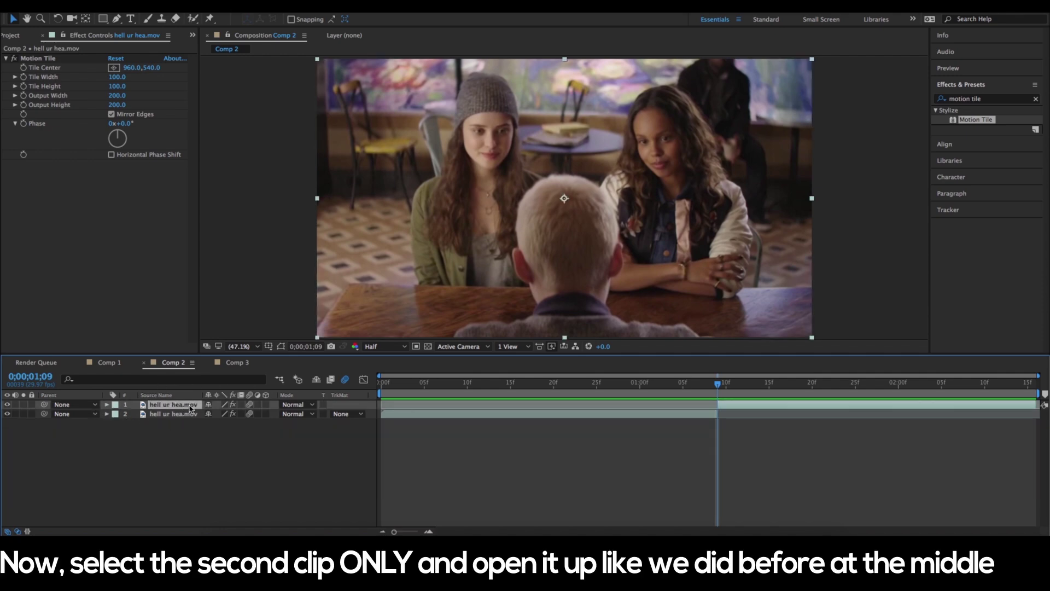
{"action": "left_click", "coordinate": [107, 405]}
{"action": "left_click", "coordinate": [134, 451]}
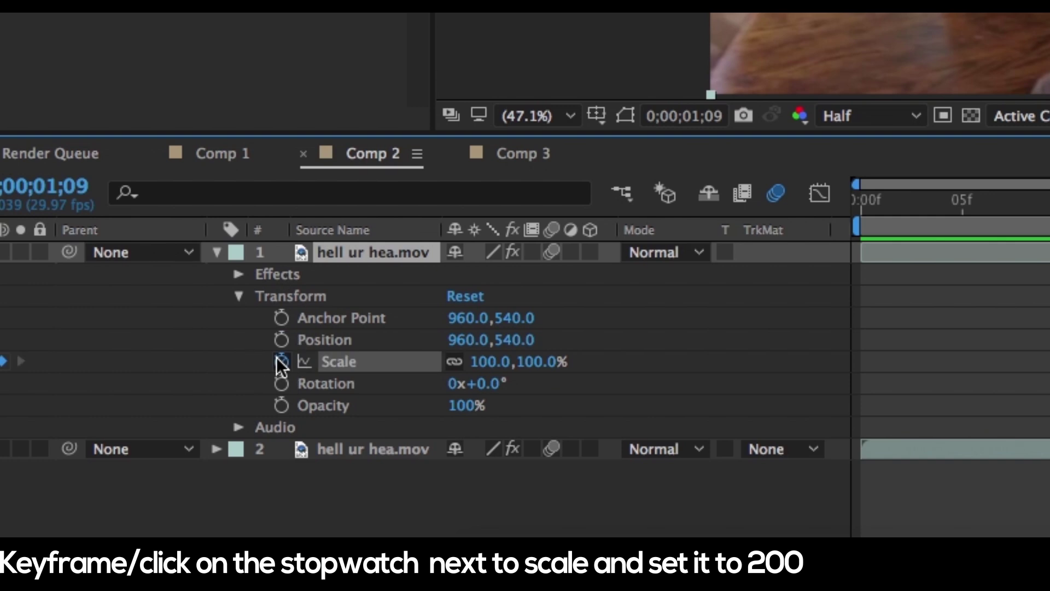
{"action": "left_click", "coordinate": [495, 363]}
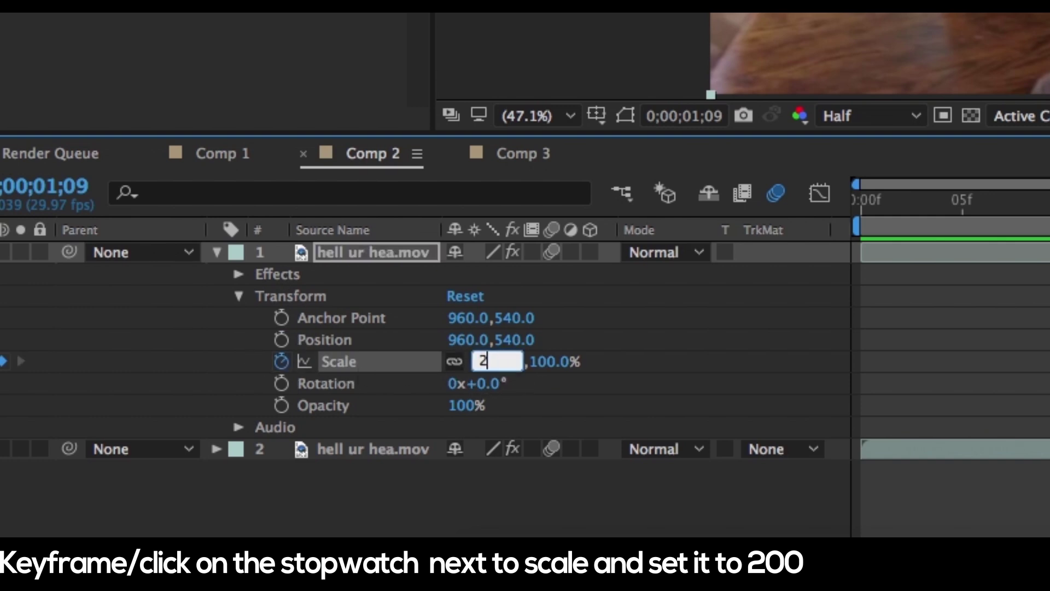
{"action": "type", "text": "00"}
{"action": "key", "text": "Return"}
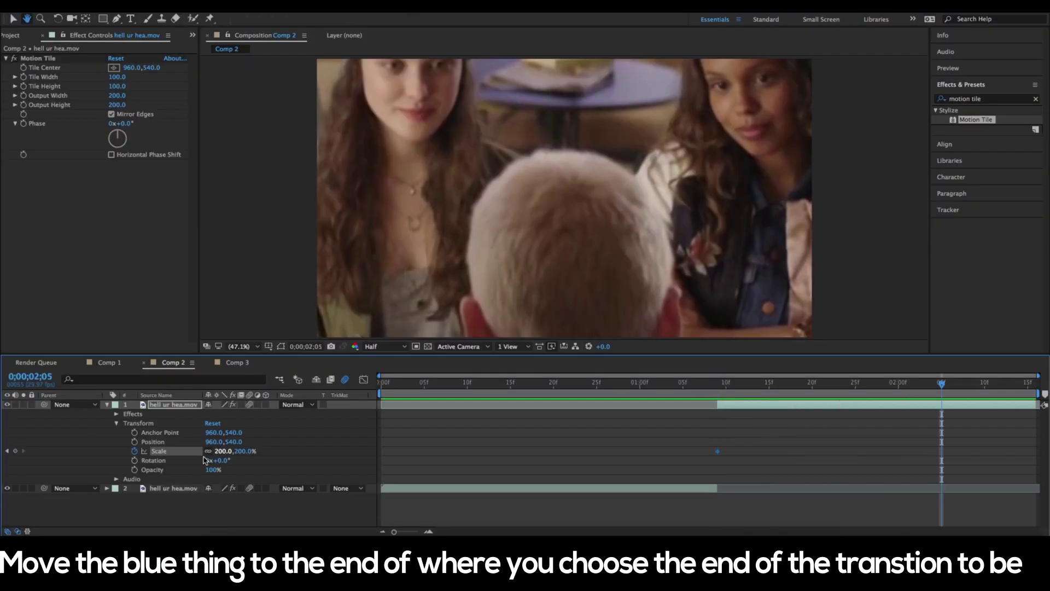
{"action": "left_click", "coordinate": [234, 451]}
{"action": "type", "text": "0"}
{"action": "key", "text": "Return"}
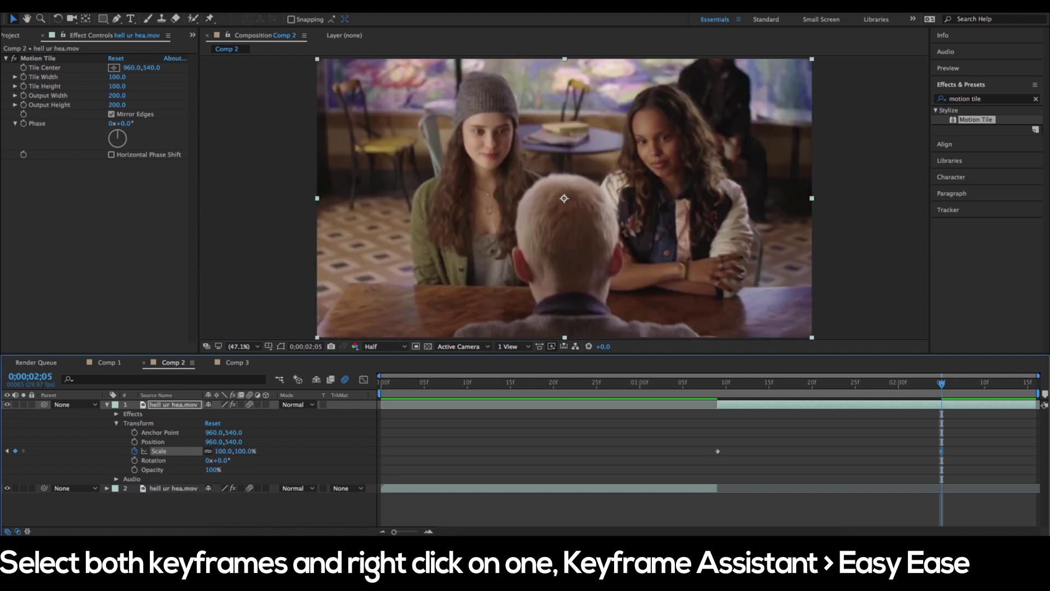
Easy Ease both Scale keyframes and pull the 200% handle so the graph drops sharply.
{"action": "left_click_drag", "start_coordinate": [666, 444], "coordinate": [998, 466]}
{"action": "right_click", "coordinate": [718, 451]}
{"action": "mouse_move", "coordinate": [777, 525]}
{"action": "left_click", "coordinate": [875, 465]}
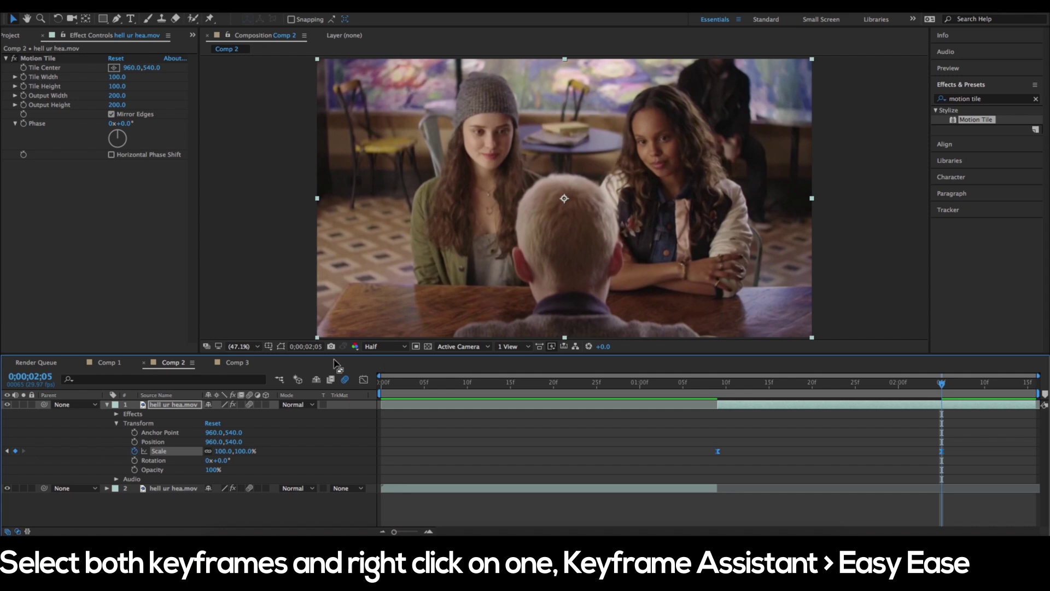
{"action": "left_click", "coordinate": [364, 380]}
{"action": "left_click", "coordinate": [717, 409]}
{"action": "left_click_drag", "start_coordinate": [794, 409], "coordinate": [678, 448]}
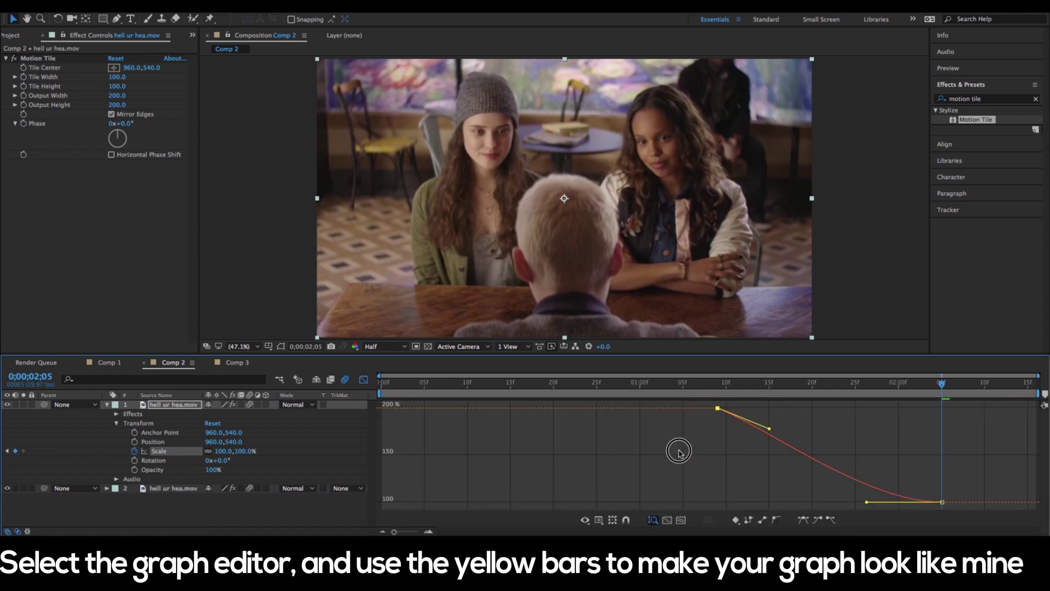
Preview the transition and steepen the Scale curve's drop after 200% a little more.
{"action": "left_click", "coordinate": [679, 495]}
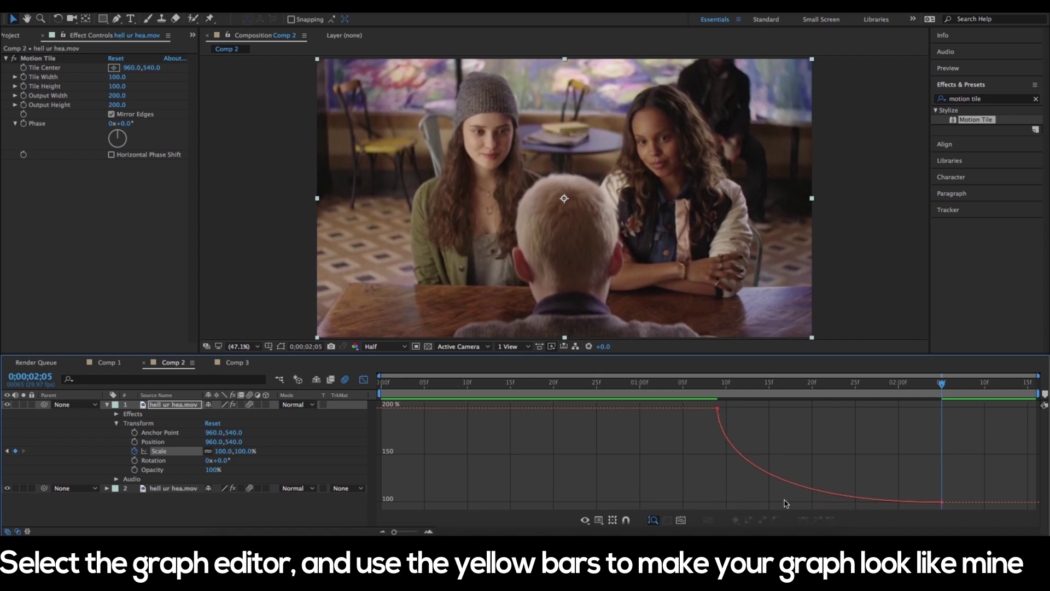
{"action": "left_click", "coordinate": [826, 497]}
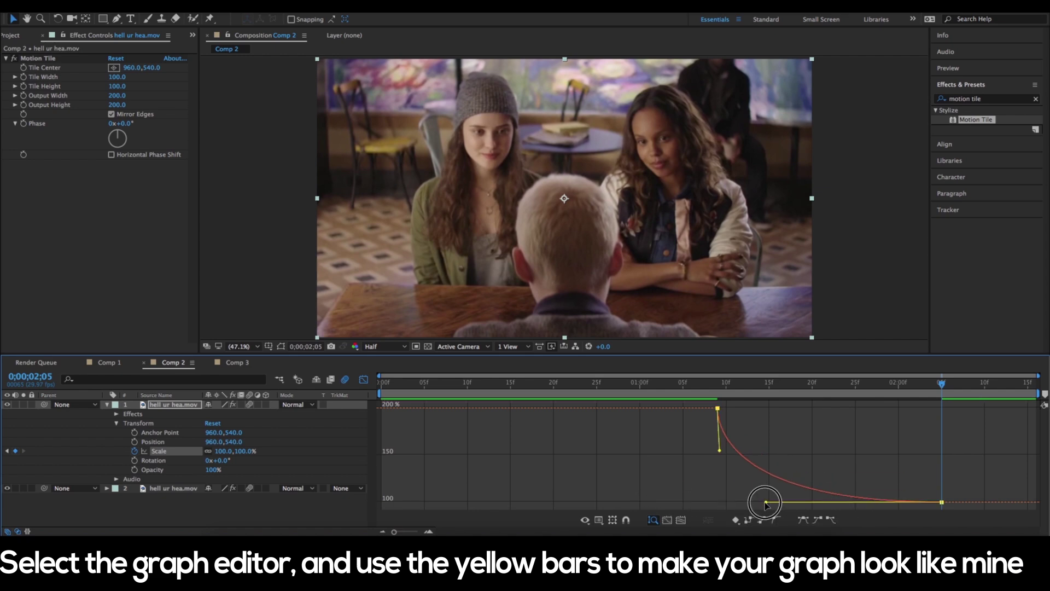
{"action": "left_click", "coordinate": [663, 504]}
{"action": "left_click", "coordinate": [725, 443]}
{"action": "key", "text": "space"}
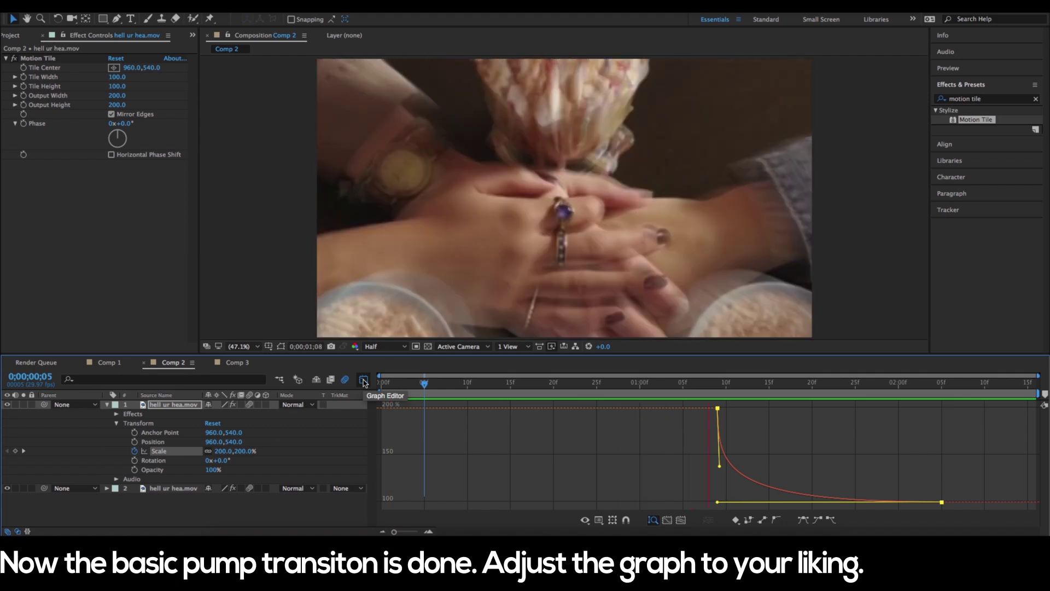
{"action": "left_click", "coordinate": [714, 469]}
{"action": "left_click_drag", "start_coordinate": [718, 469], "coordinate": [682, 480]}
Preview from frame 18, then return to layer bars and collapse the café clip.
{"action": "left_click", "coordinate": [538, 389]}
{"action": "key", "text": "space"}
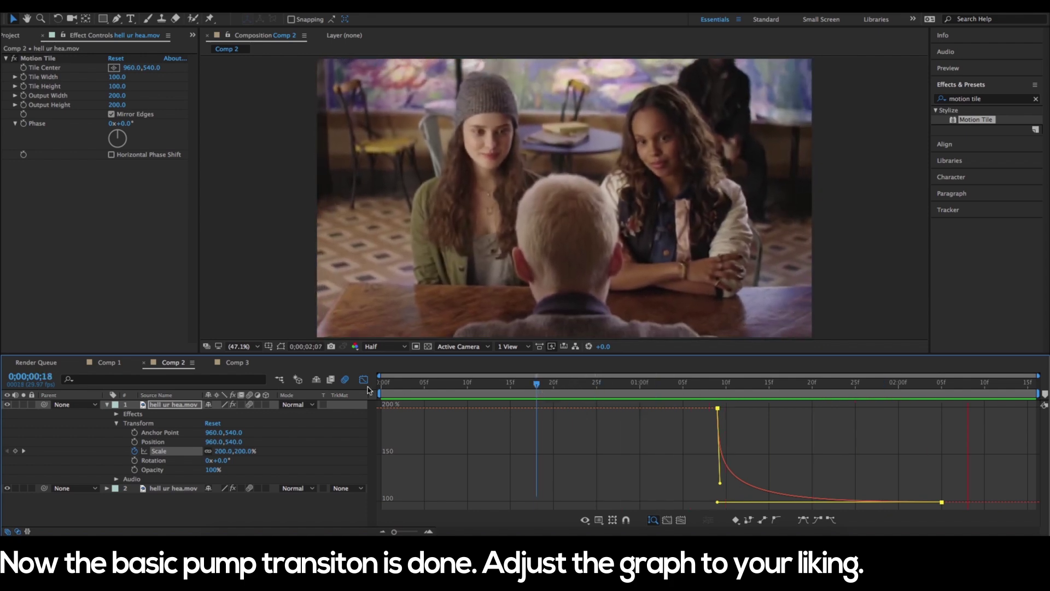
{"action": "left_click", "coordinate": [363, 379]}
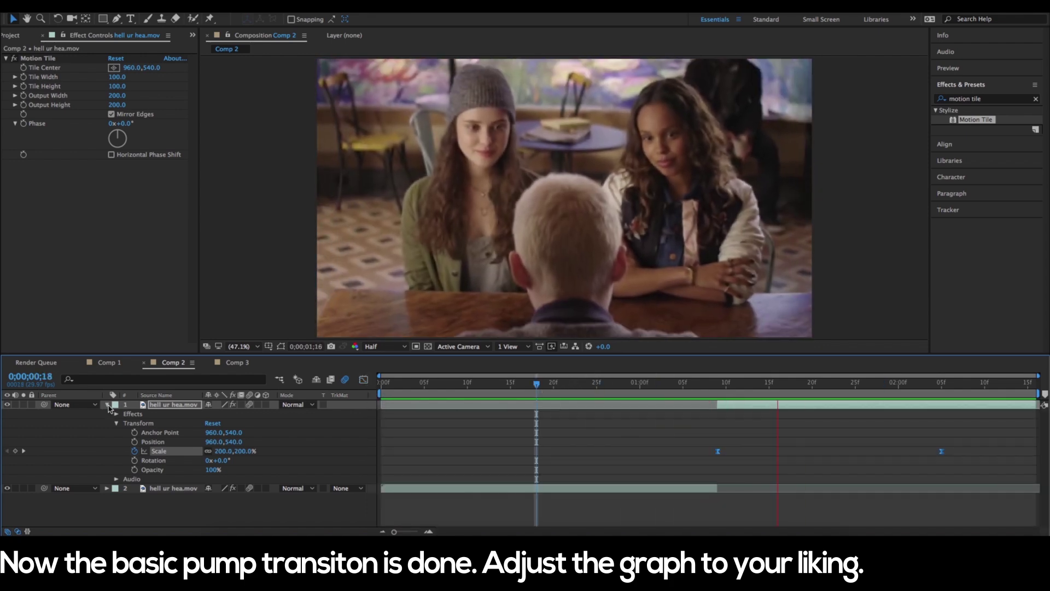
{"action": "left_click", "coordinate": [107, 405]}
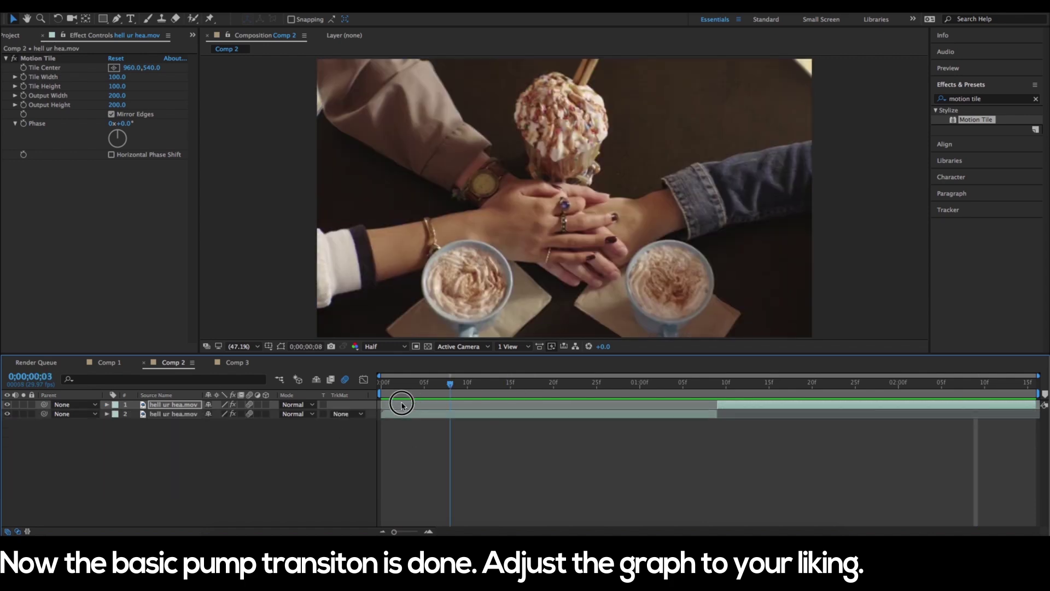
{"action": "left_click_drag", "start_coordinate": [401, 383], "coordinate": [441, 383]}
{"action": "left_click", "coordinate": [186, 405]}
Apply Video Copilot's Twitch effect to the top clip and check its Enable options.
{"action": "key", "text": "i"}
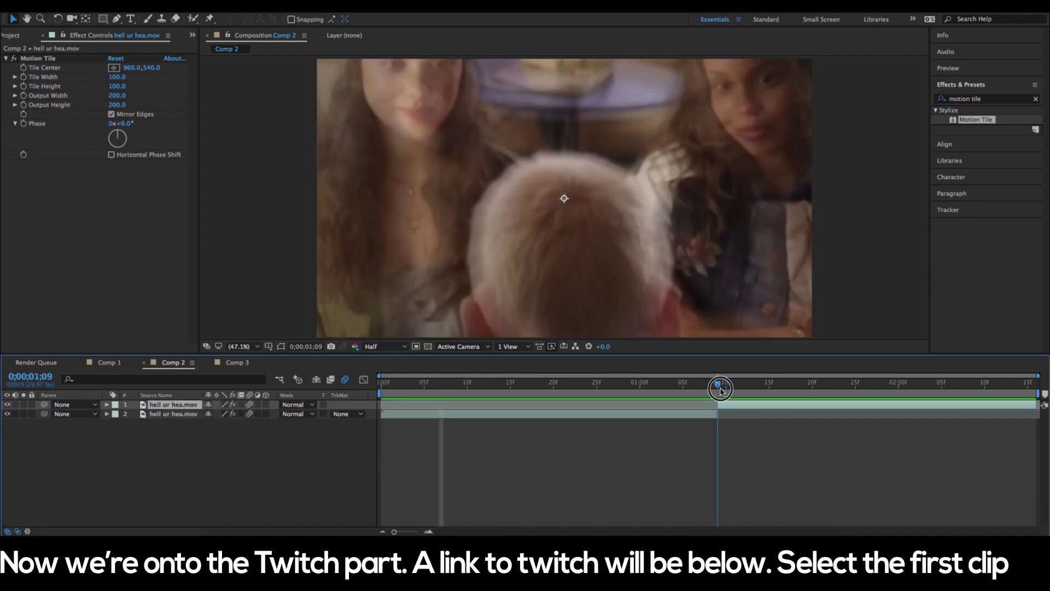
{"action": "left_click", "coordinate": [991, 99]}
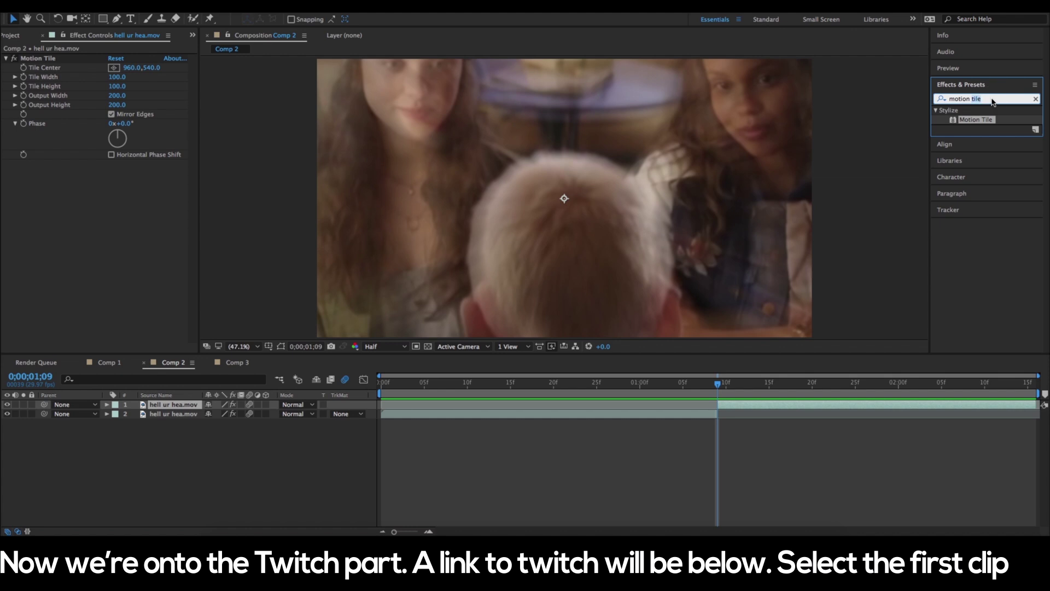
{"action": "type", "text": "twi"}
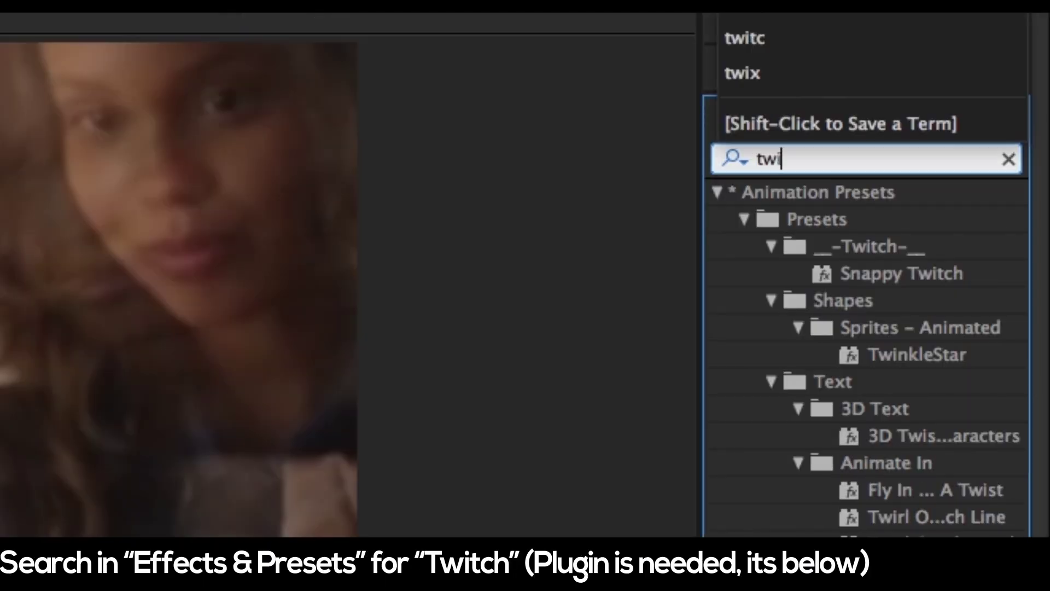
{"action": "type", "text": "tch"}
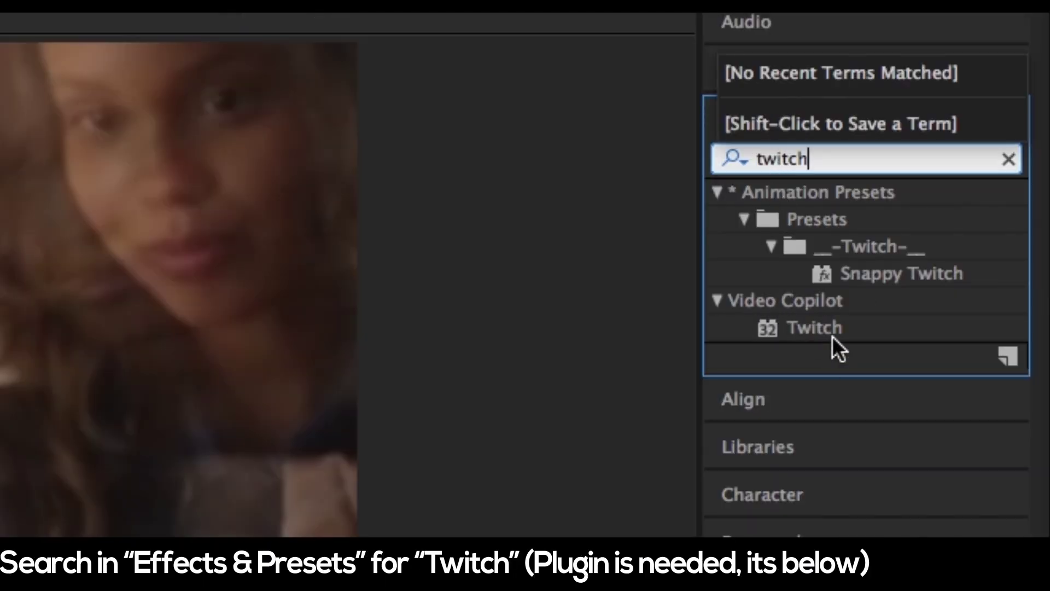
{"action": "left_click", "coordinate": [832, 327]}
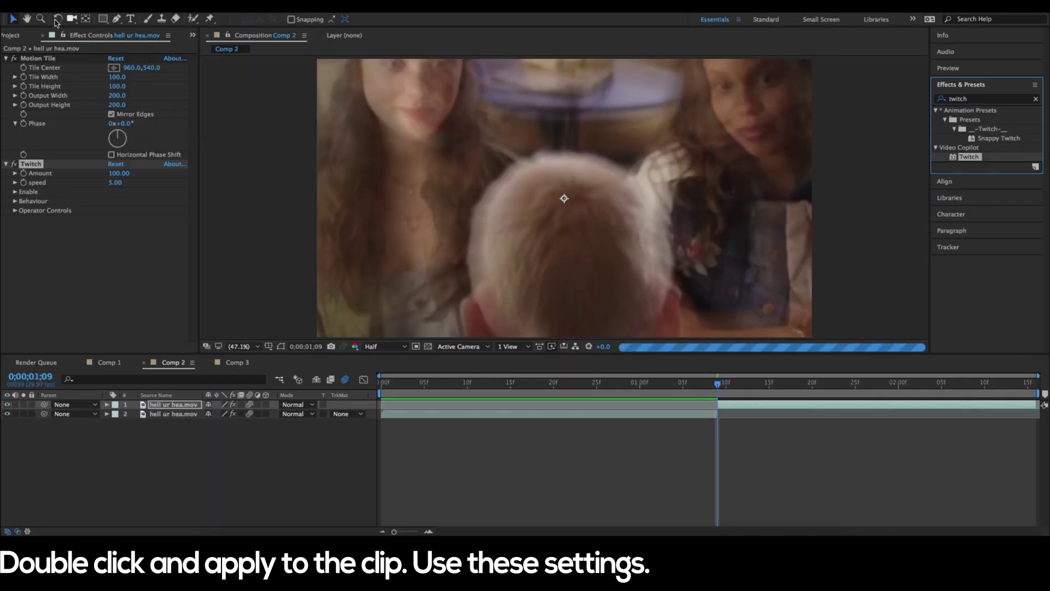
{"action": "left_click", "coordinate": [15, 192]}
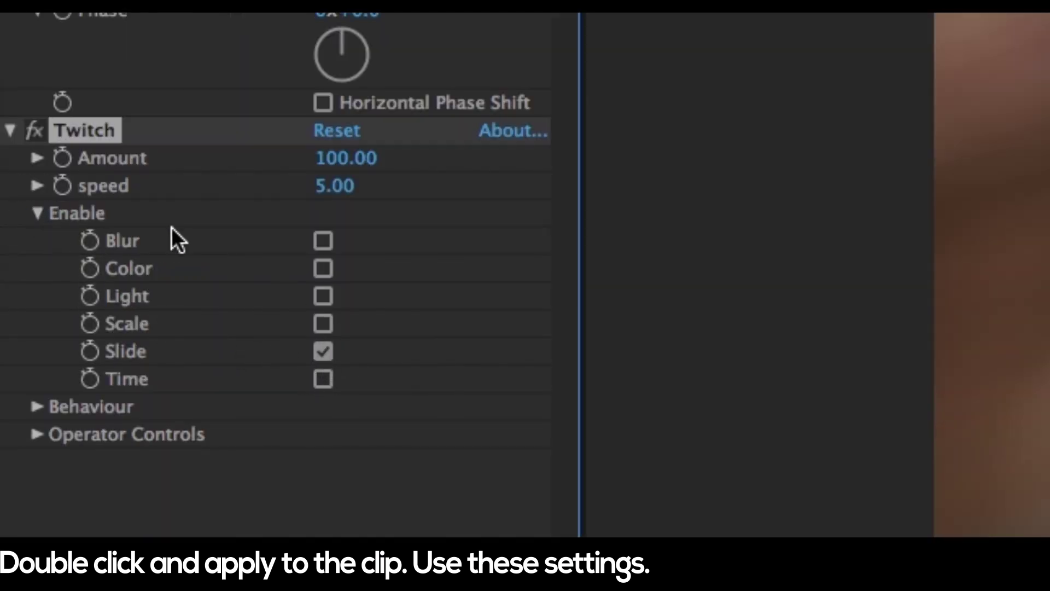
{"action": "left_click", "coordinate": [37, 212]}
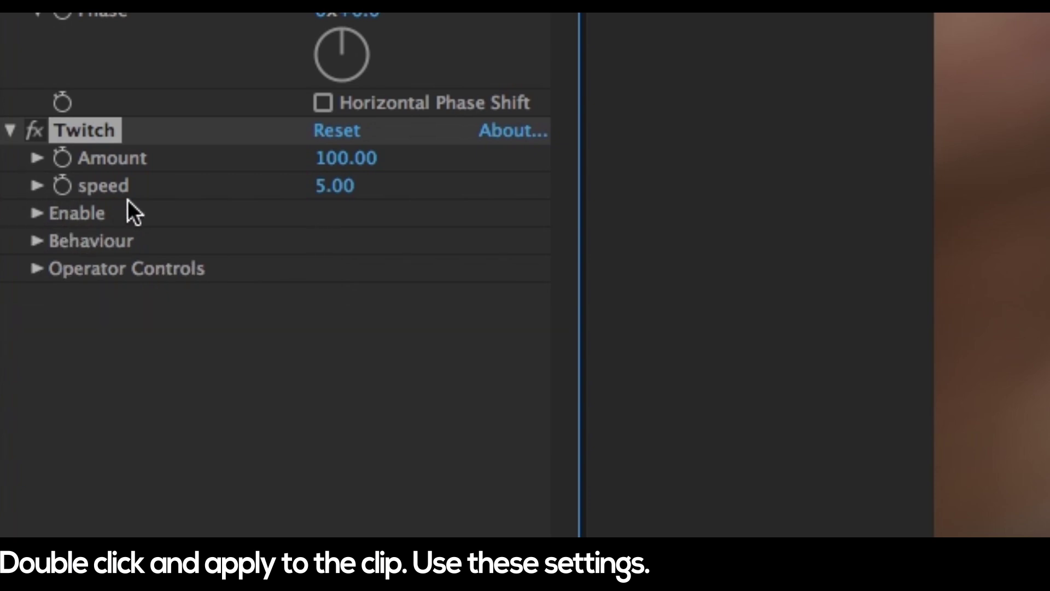
Lower the Twitch Amount to 60 in Effect Controls.
{"action": "left_click", "coordinate": [347, 160]}
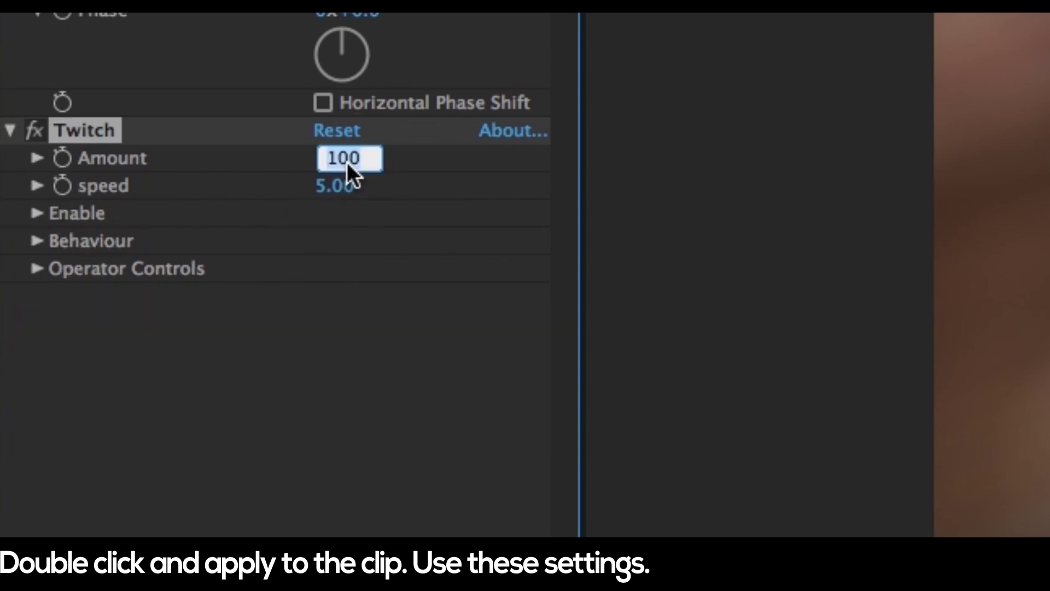
{"action": "type", "text": "60"}
{"action": "key", "text": "Return"}
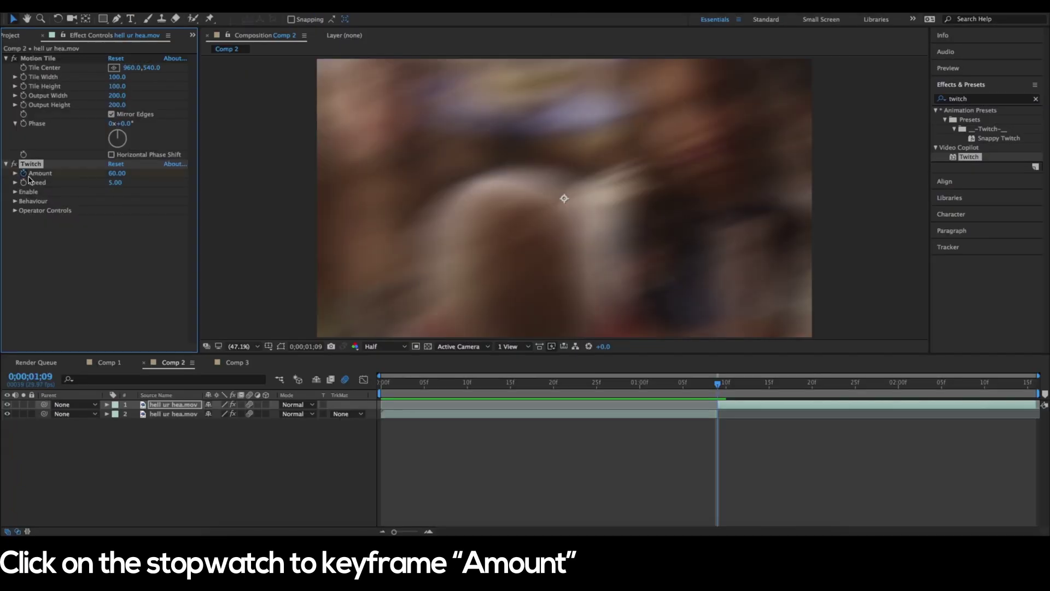
{"action": "left_click", "coordinate": [108, 404]}
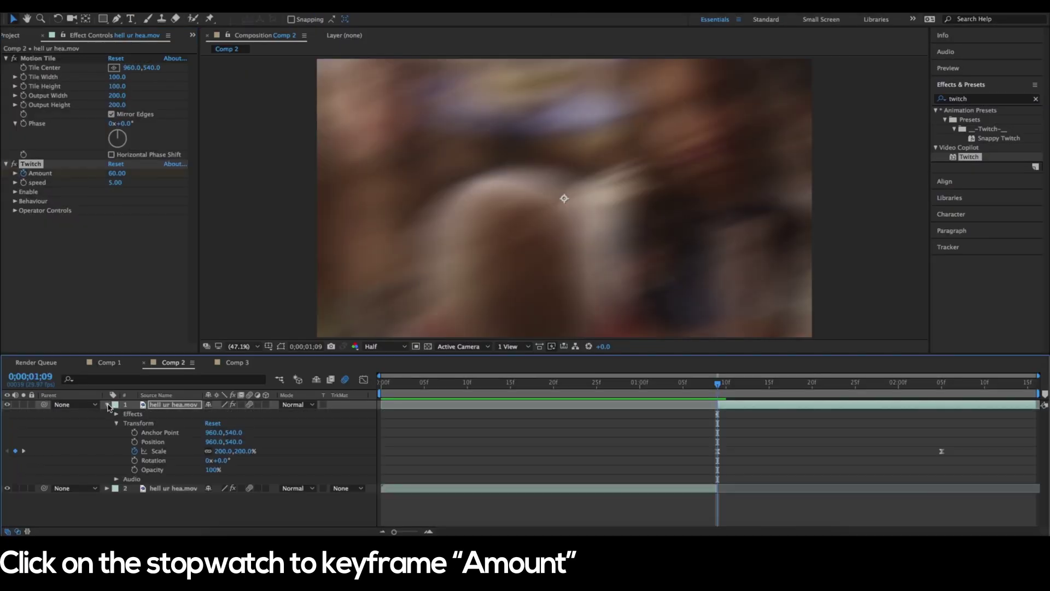
Reveal the Twitch properties and set an Amount keyframe of 0 at 0;00;01;23.
{"action": "left_click", "coordinate": [116, 422]}
{"action": "left_click", "coordinate": [116, 414]}
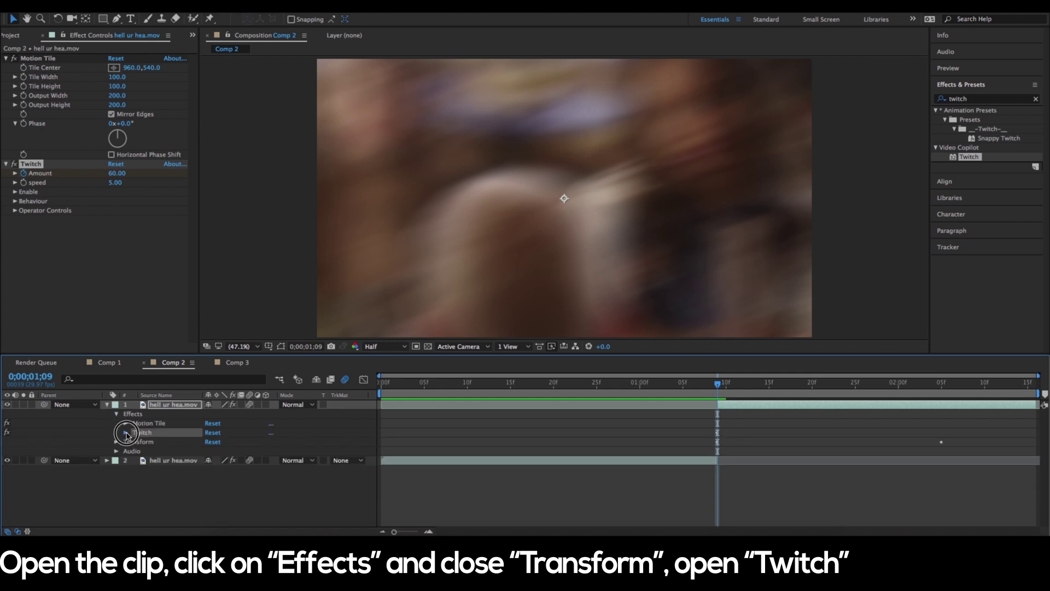
{"action": "left_click", "coordinate": [127, 433]}
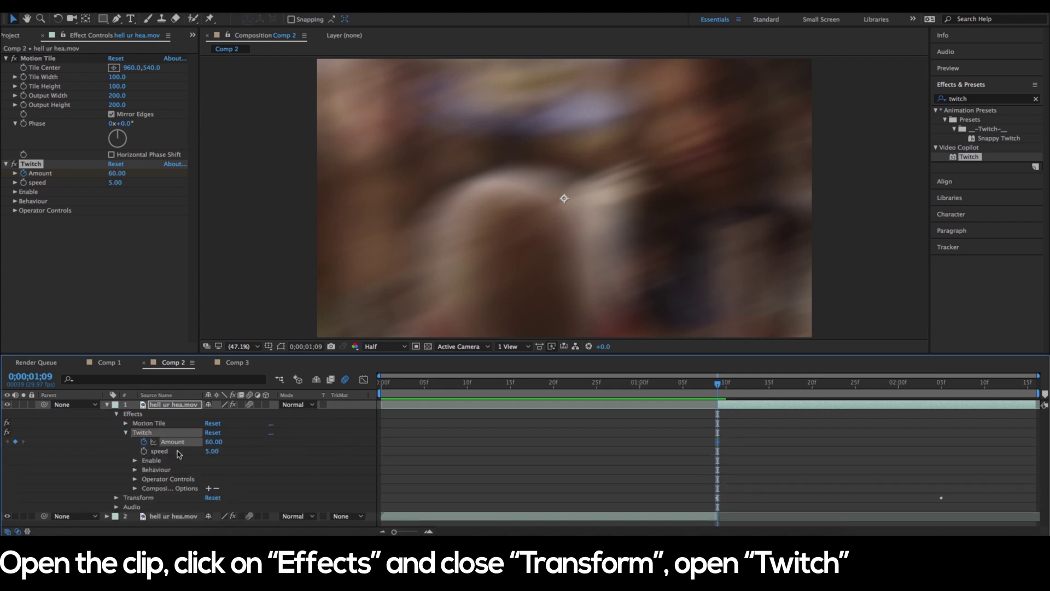
{"action": "mouse_move", "coordinate": [718, 388]}
{"action": "left_mouse_down"}
{"action": "mouse_move", "coordinate": [852, 412]}
{"action": "mouse_move", "coordinate": [837, 412]}
{"action": "left_mouse_up"}
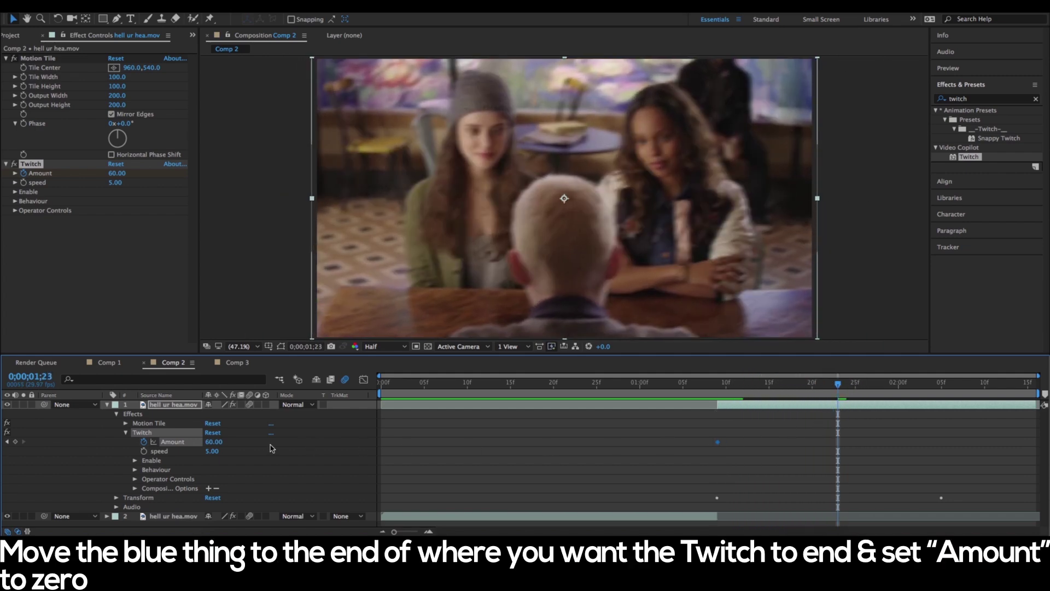
{"action": "type", "text": "0"}
{"action": "key", "text": "Return"}
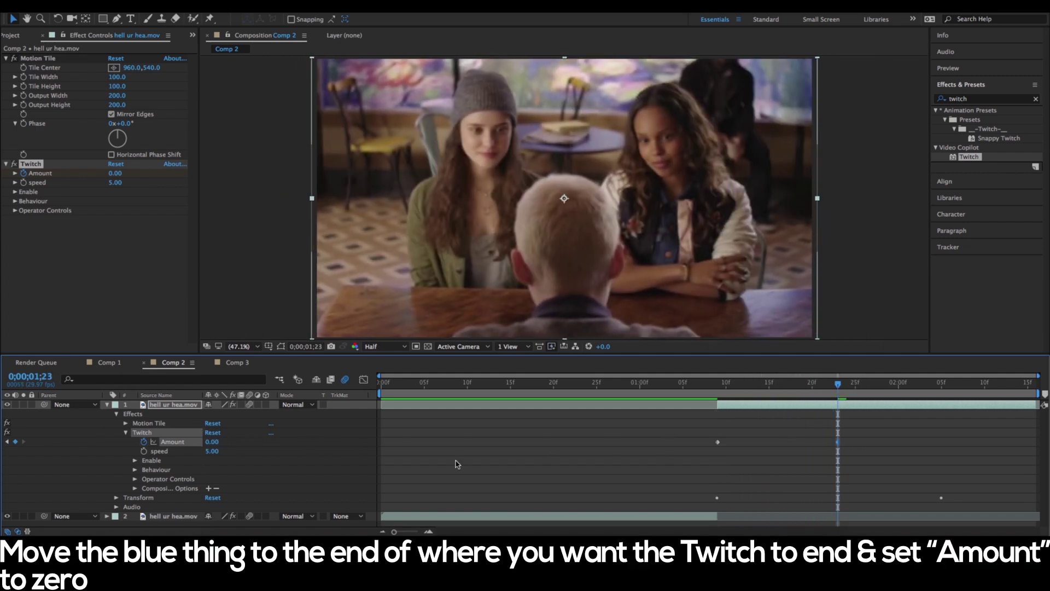
{"action": "left_click_drag", "start_coordinate": [606, 389], "coordinate": [526, 392]}
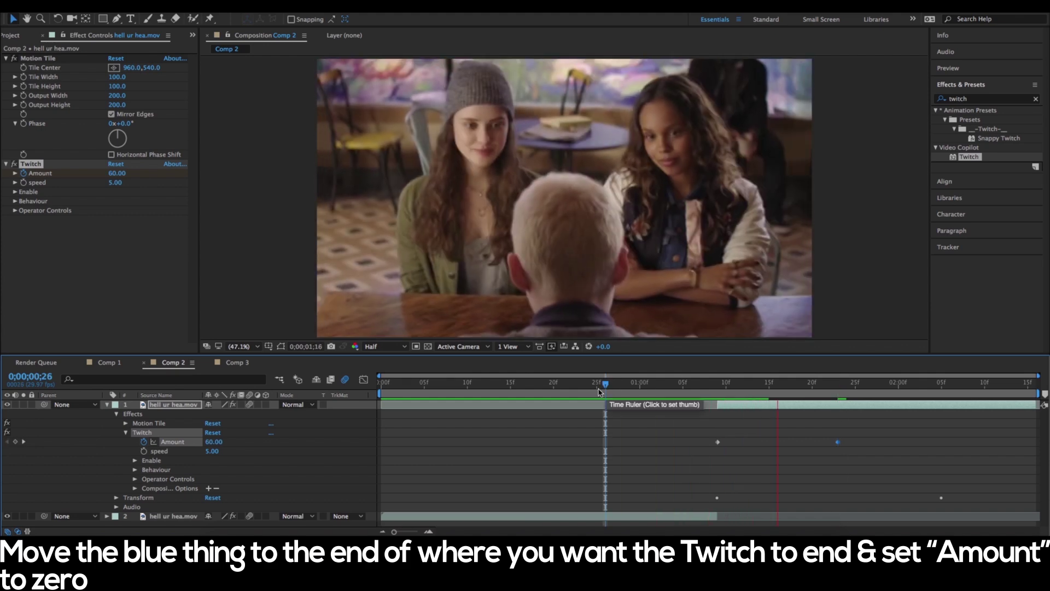
Apply Easy Ease to both Twitch Amount keyframes.
{"action": "left_click_drag", "start_coordinate": [525, 393], "coordinate": [890, 389]}
{"action": "left_click_drag", "start_coordinate": [851, 428], "coordinate": [719, 450]}
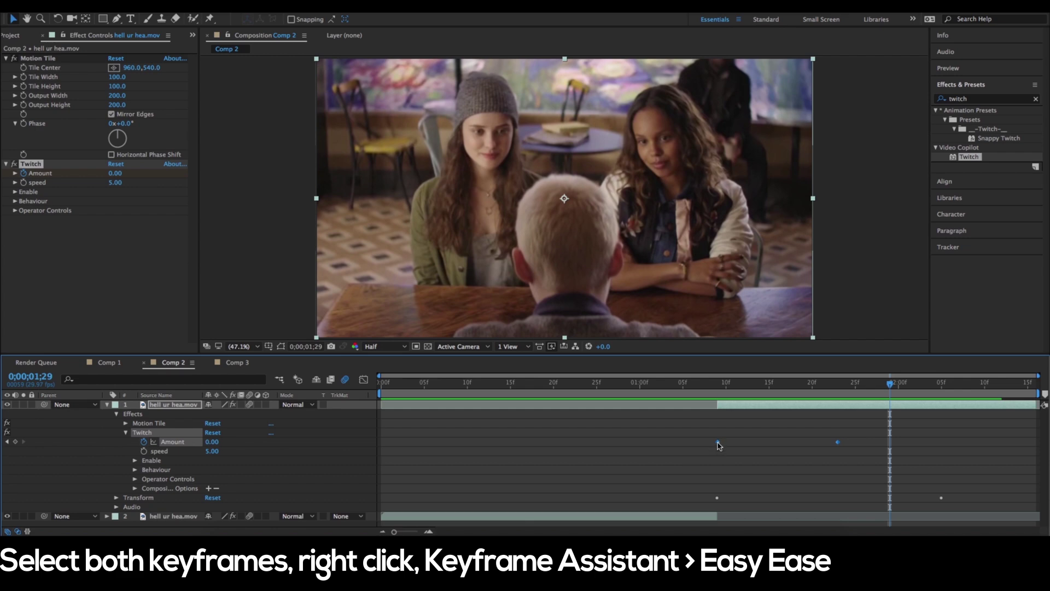
{"action": "right_click", "coordinate": [719, 443]}
{"action": "mouse_move", "coordinate": [772, 528]}
{"action": "left_click", "coordinate": [859, 463]}
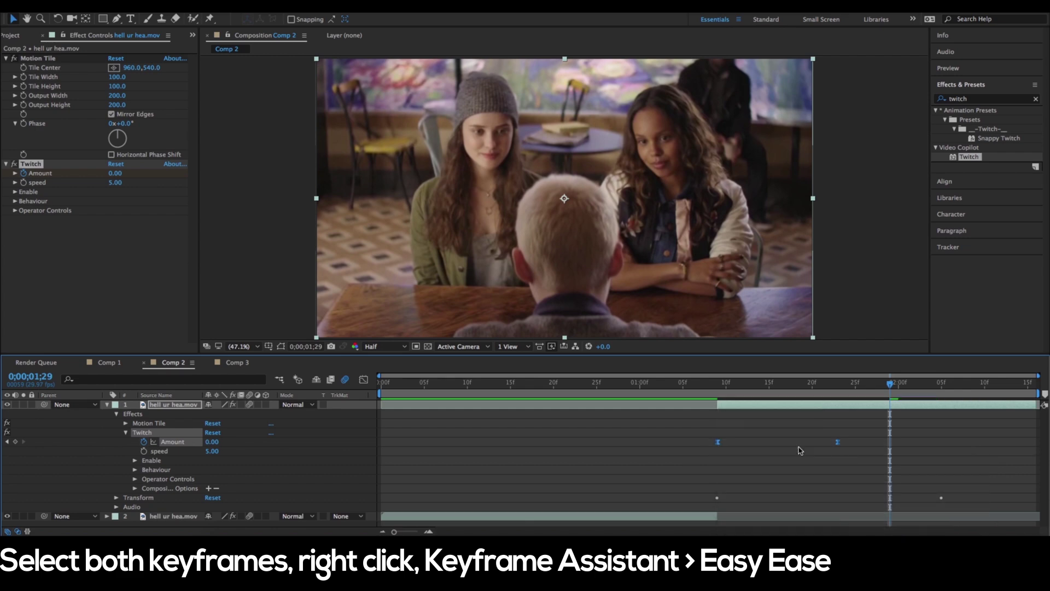
Reshape the Amount curve to drop steeply from 60 and flatten into 0, previewing the cut.
{"action": "left_click", "coordinate": [364, 380]}
{"action": "left_click", "coordinate": [718, 408]}
{"action": "left_click_drag", "start_coordinate": [759, 414], "coordinate": [676, 439]}
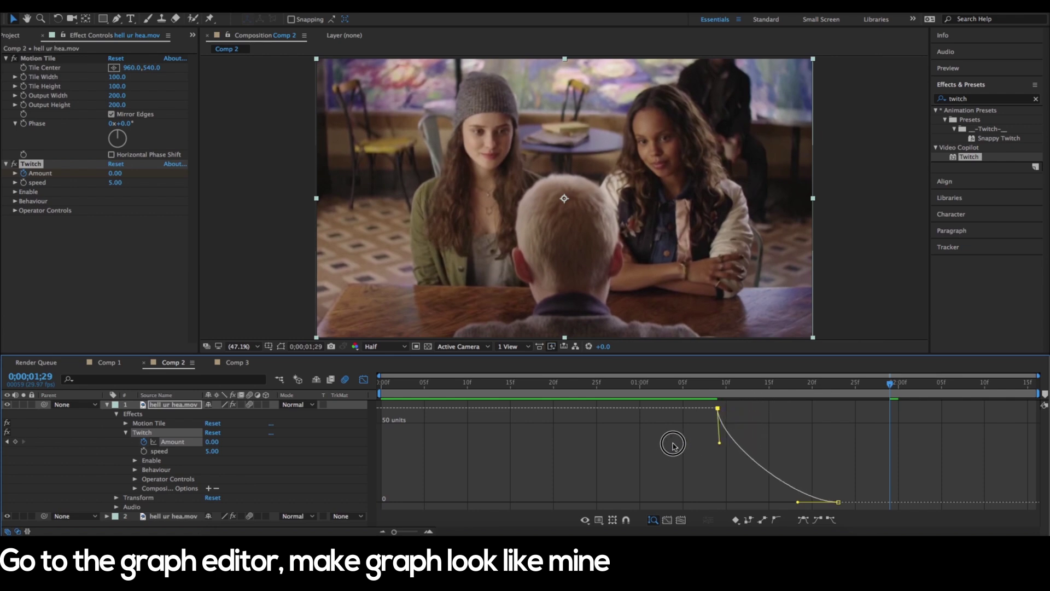
{"action": "left_click_drag", "start_coordinate": [765, 503], "coordinate": [648, 498]}
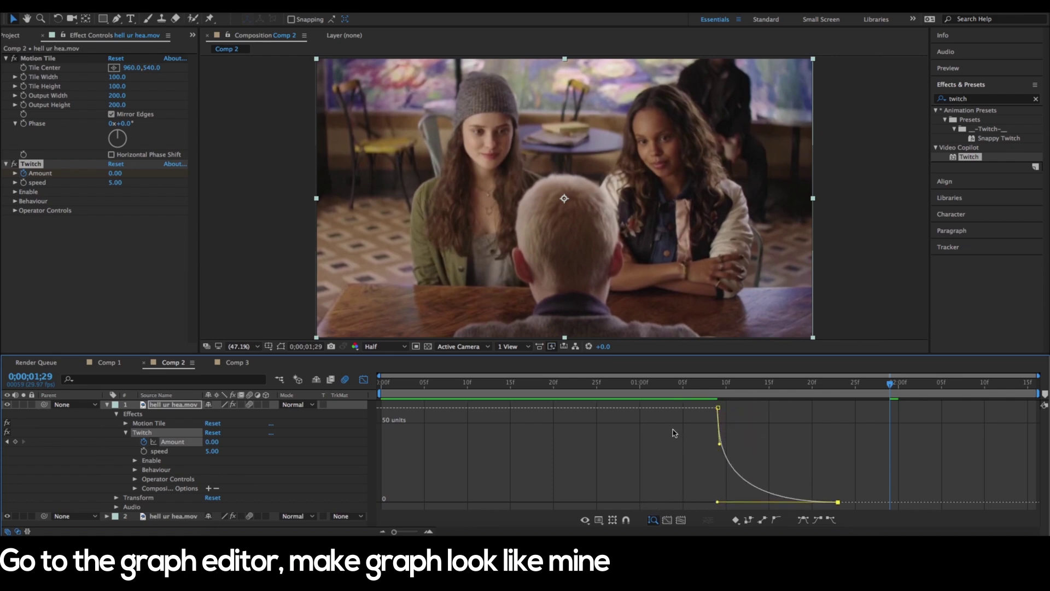
{"action": "left_click", "coordinate": [535, 384]}
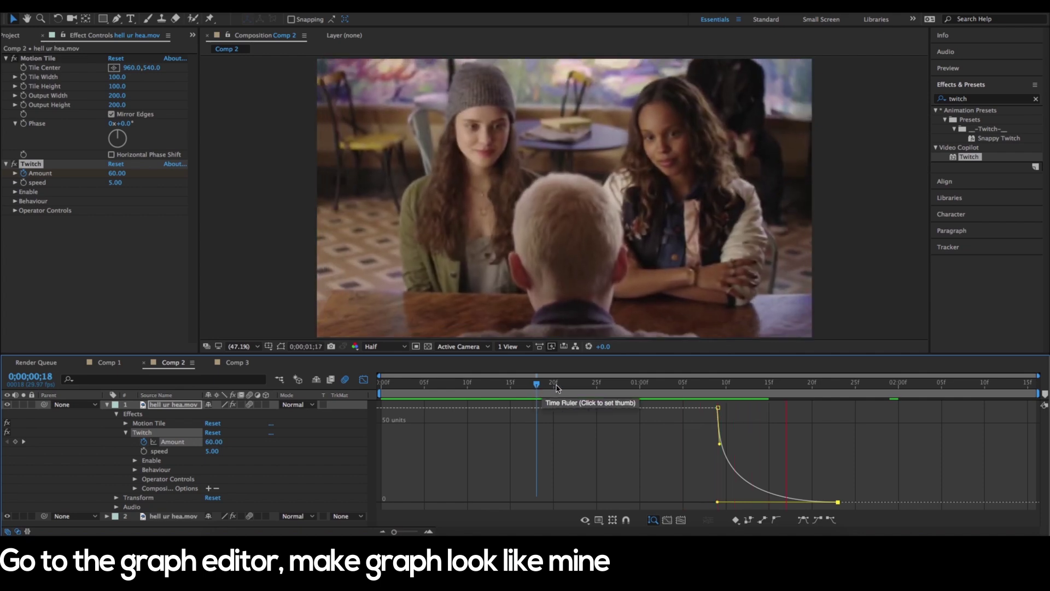
{"action": "left_click", "coordinate": [627, 386]}
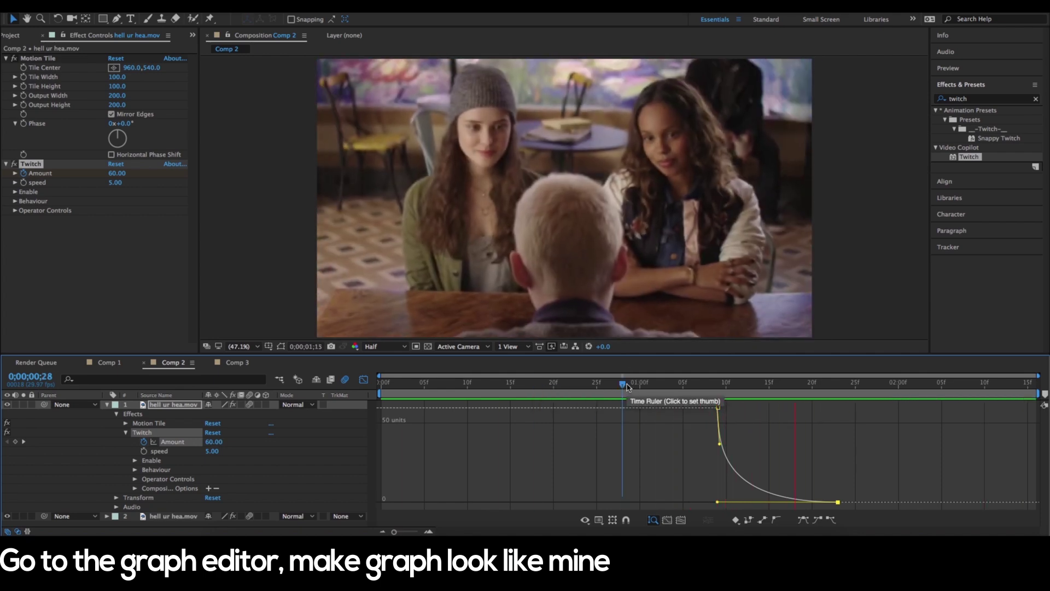
{"action": "key", "text": "space"}
{"action": "left_click_drag", "start_coordinate": [722, 444], "coordinate": [720, 438]}
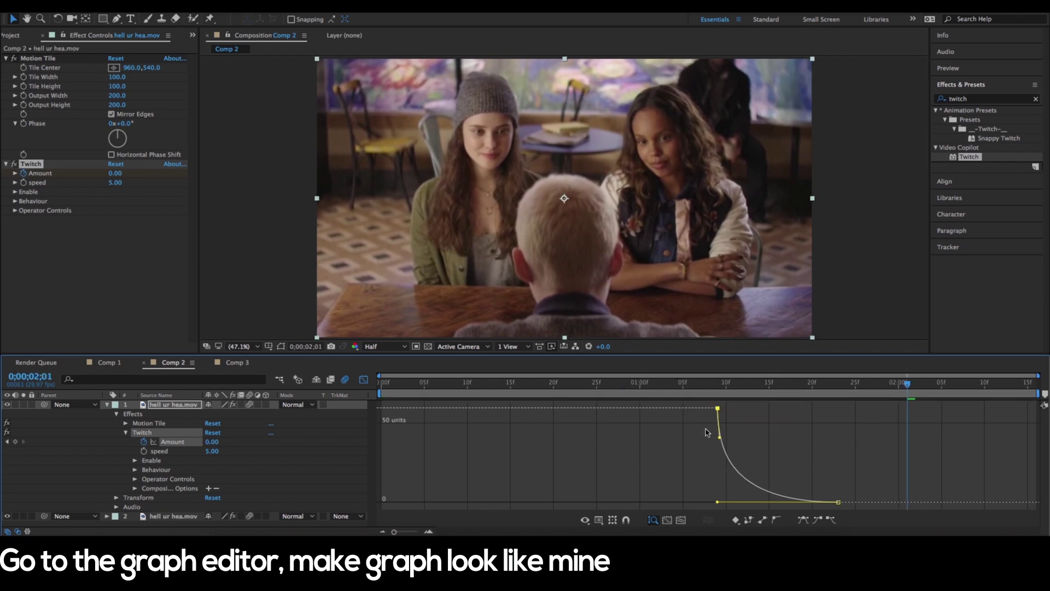
{"action": "left_click", "coordinate": [639, 397]}
{"action": "left_click_drag", "start_coordinate": [639, 398], "coordinate": [717, 406]}
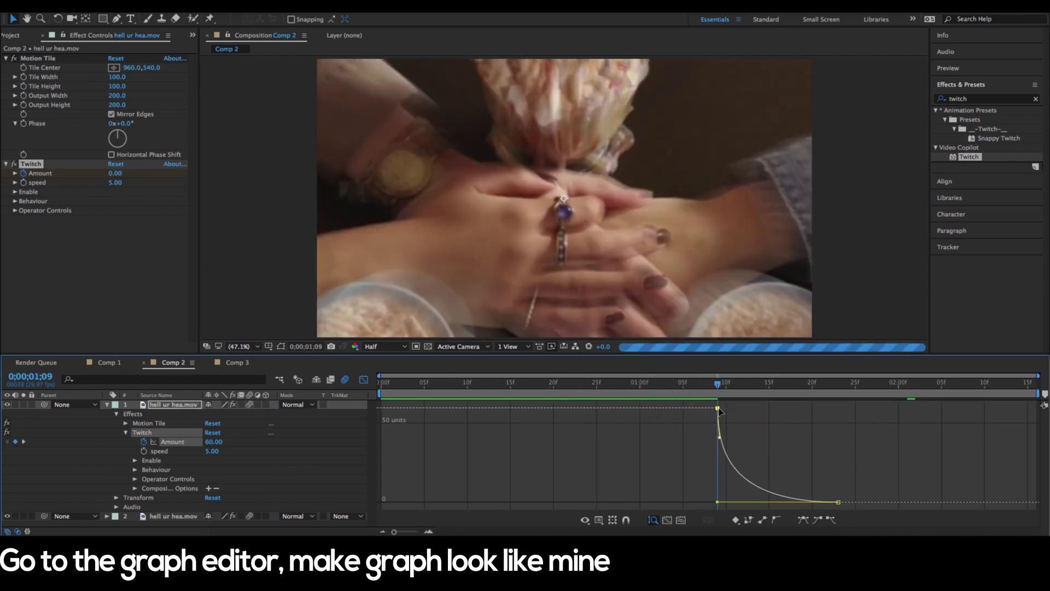
{"action": "left_click", "coordinate": [362, 379]}
Set the Twitch speed to 10 and preview the cut from 0;00;00;20.
{"action": "left_click", "coordinate": [250, 458]}
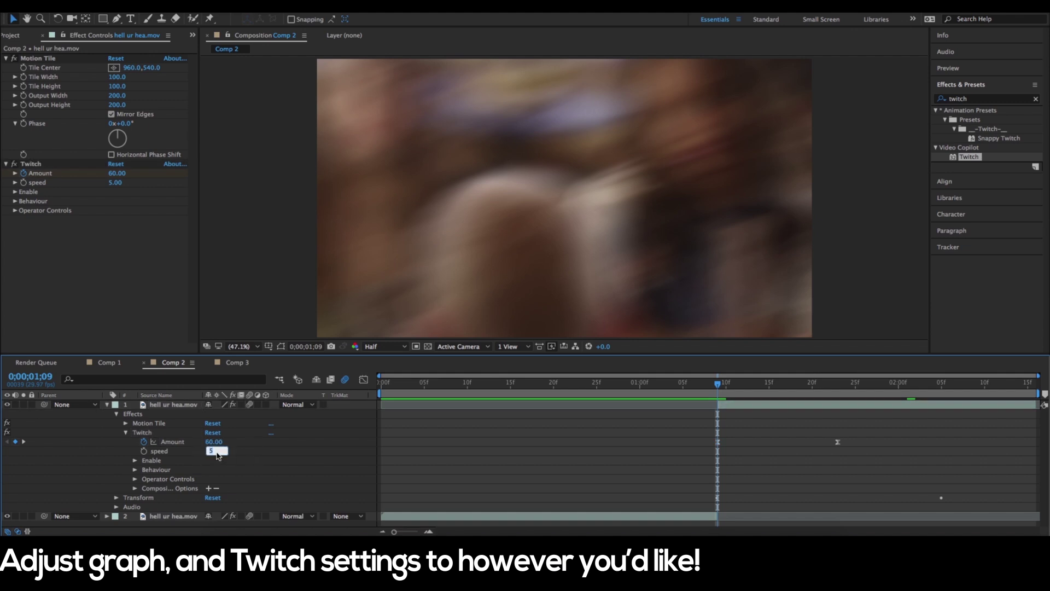
{"action": "type", "text": "10"}
{"action": "key", "text": "Return"}
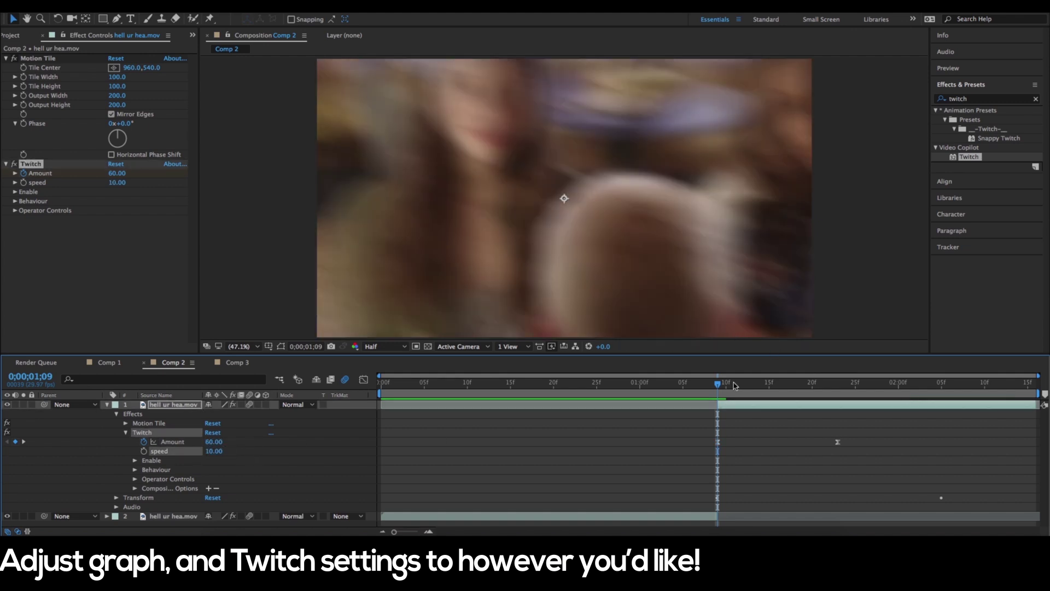
{"action": "left_click_drag", "start_coordinate": [684, 386], "coordinate": [406, 386]}
{"action": "left_click_drag", "start_coordinate": [545, 385], "coordinate": [554, 385]}
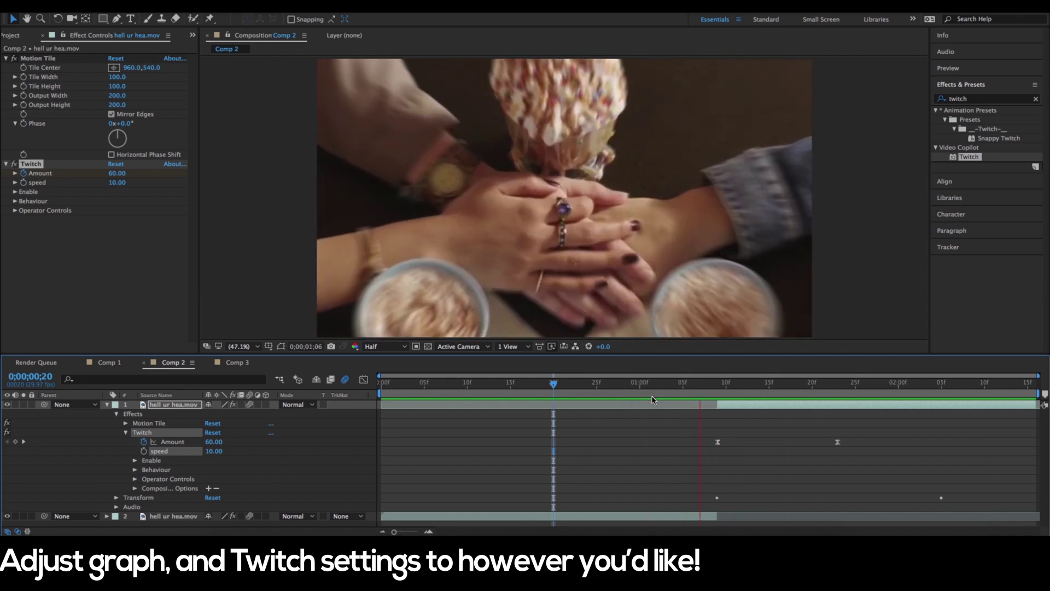
{"action": "key", "text": "space"}
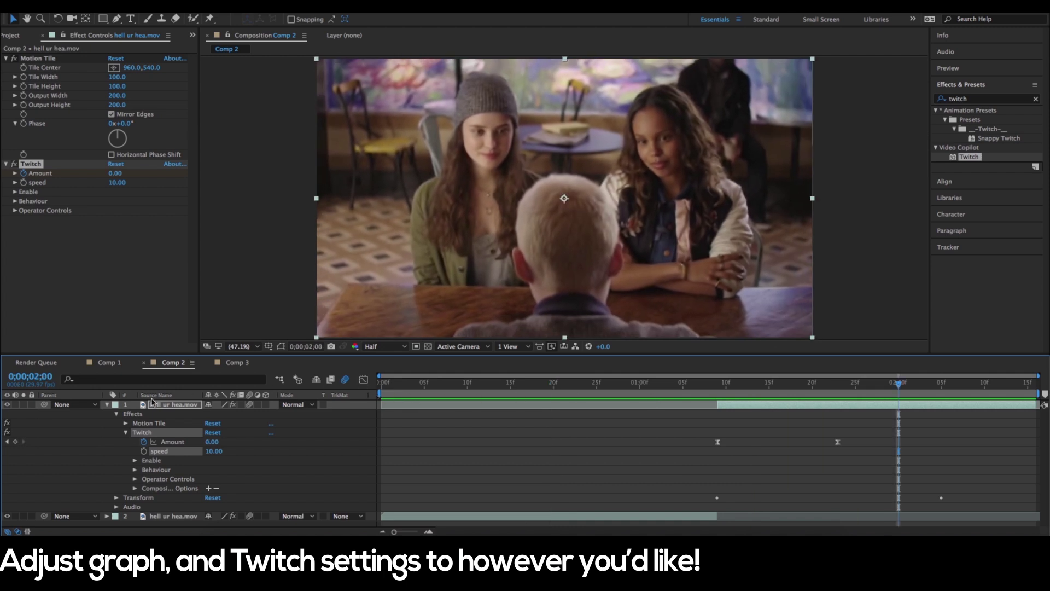
{"action": "left_click", "coordinate": [108, 405]}
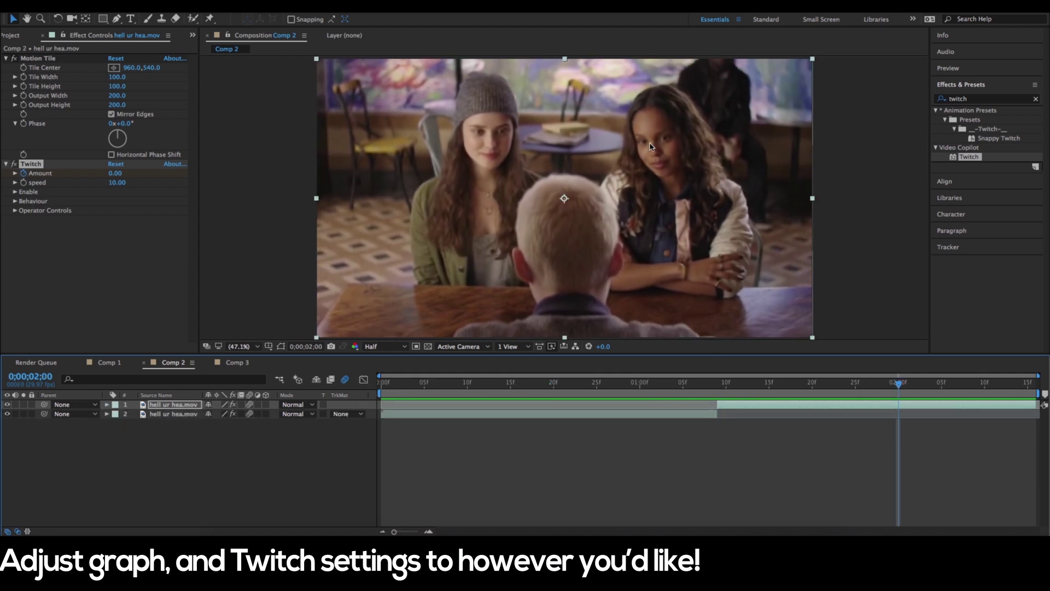
Add a new adjustment layer and trim its in-point to the café clip's start.
{"action": "left_click", "coordinate": [634, 457]}
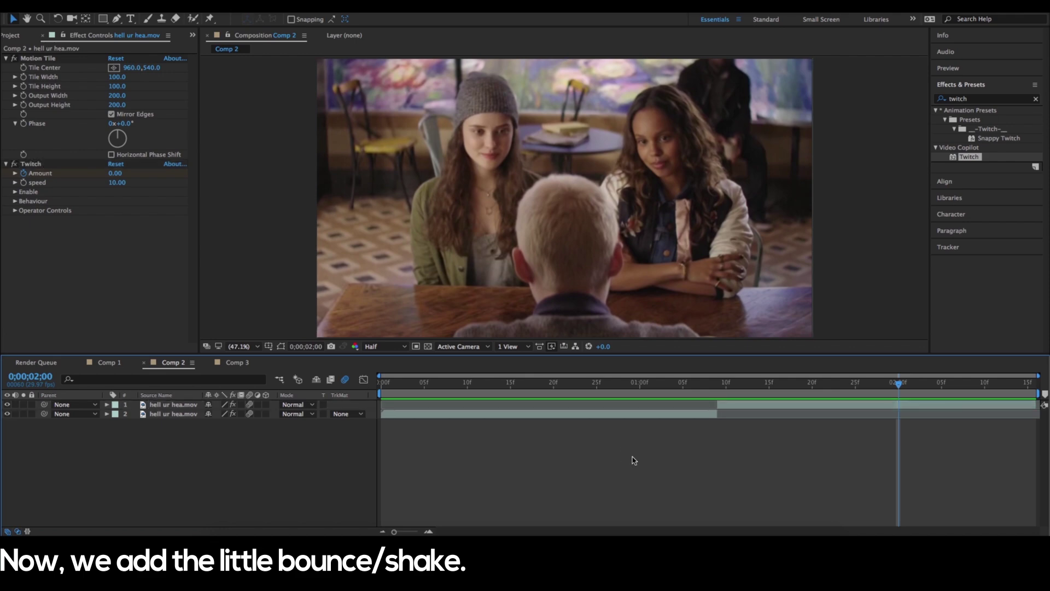
{"action": "right_click", "coordinate": [635, 461]}
{"action": "mouse_move", "coordinate": [668, 439]}
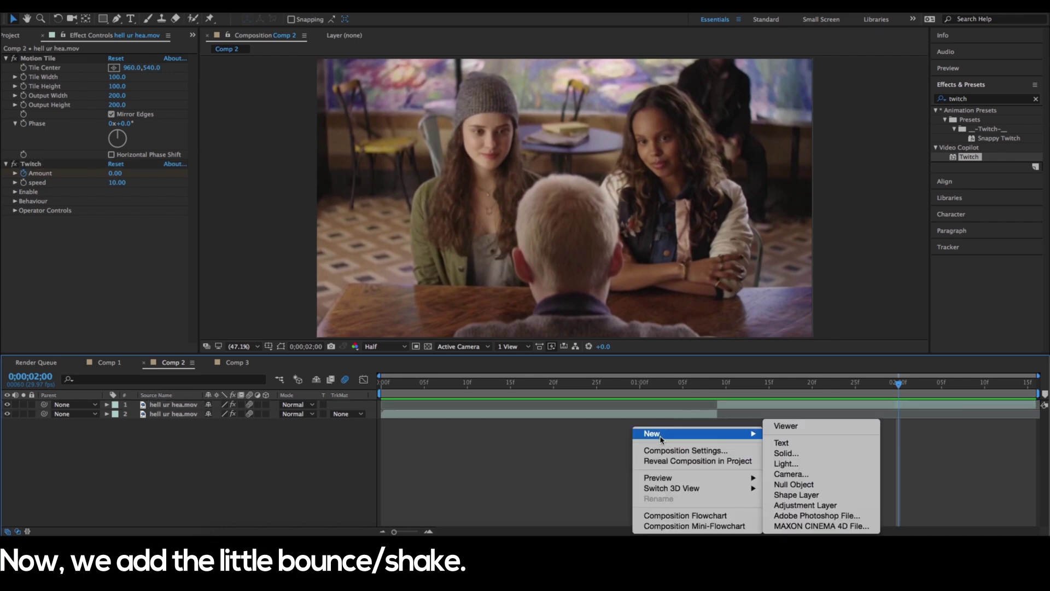
{"action": "left_click", "coordinate": [818, 506]}
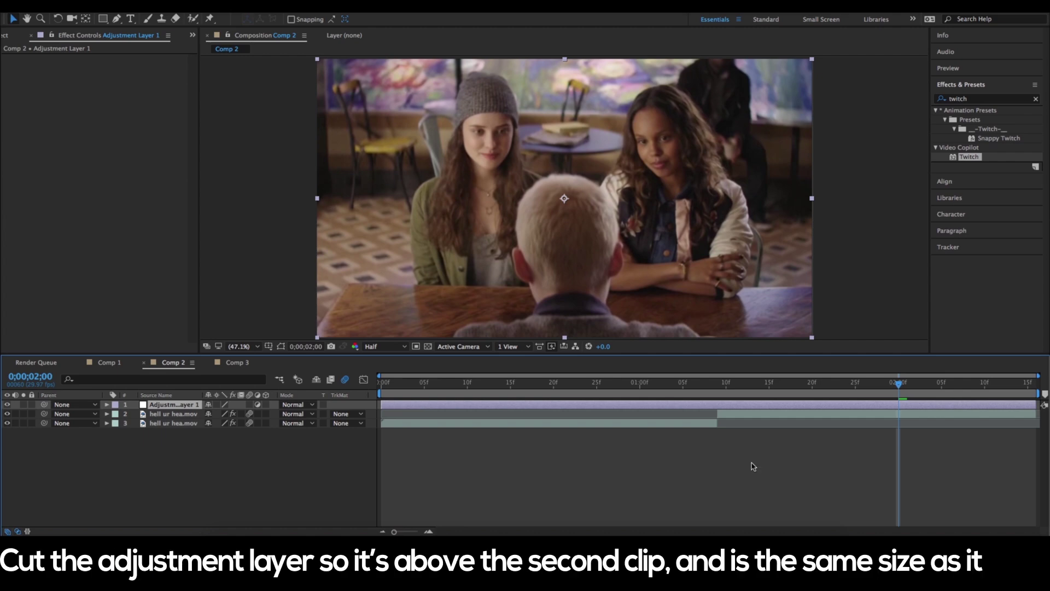
{"action": "left_click_drag", "start_coordinate": [482, 402], "coordinate": [714, 415]}
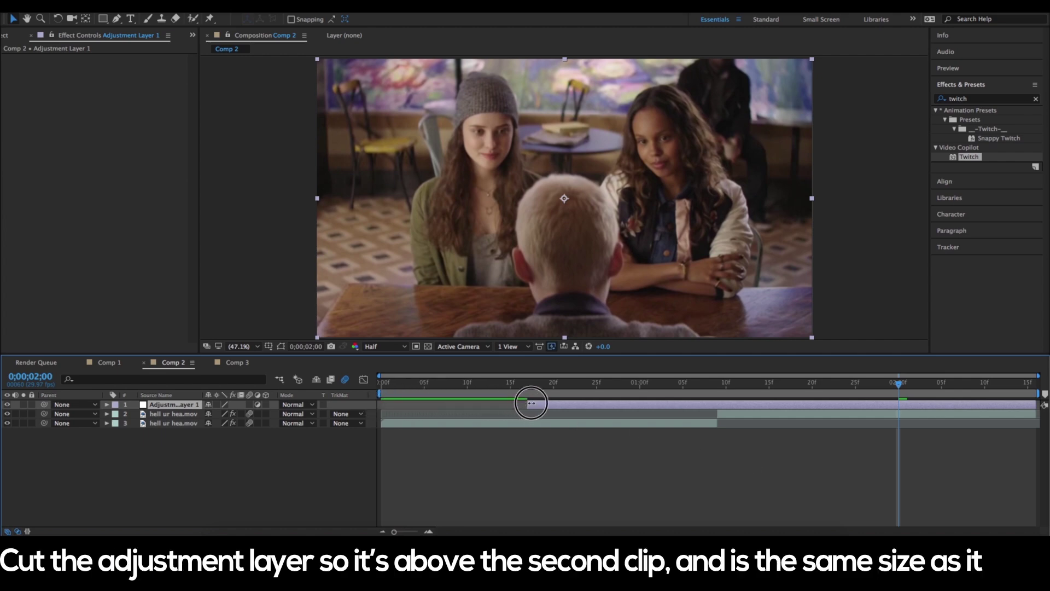
Parent the hell ur hea.mov clip to Adjustment Layer 1.
{"action": "left_click", "coordinate": [732, 416]}
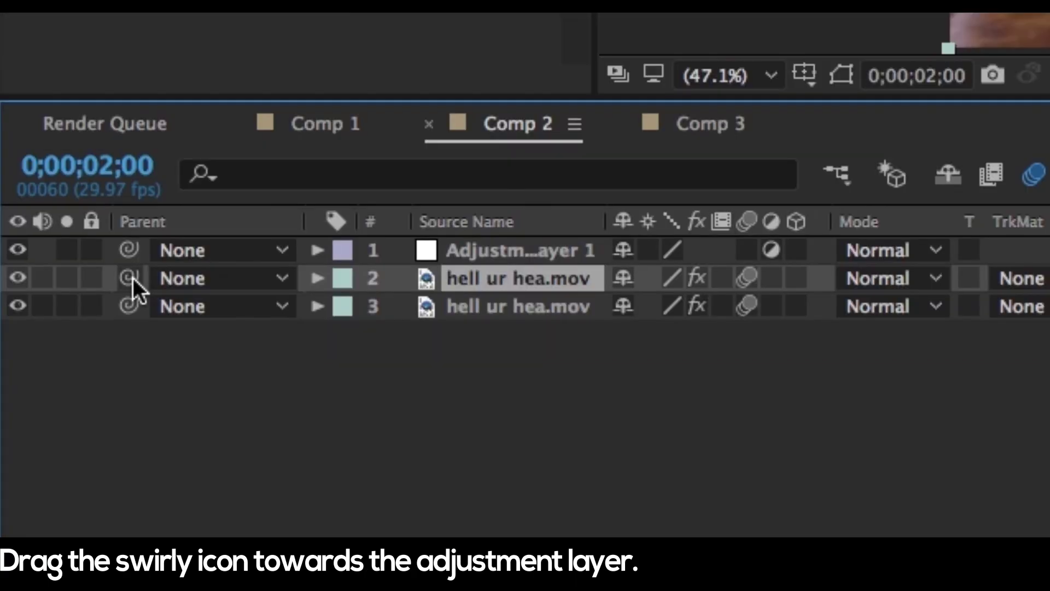
{"action": "left_click_drag", "start_coordinate": [45, 414], "coordinate": [68, 411]}
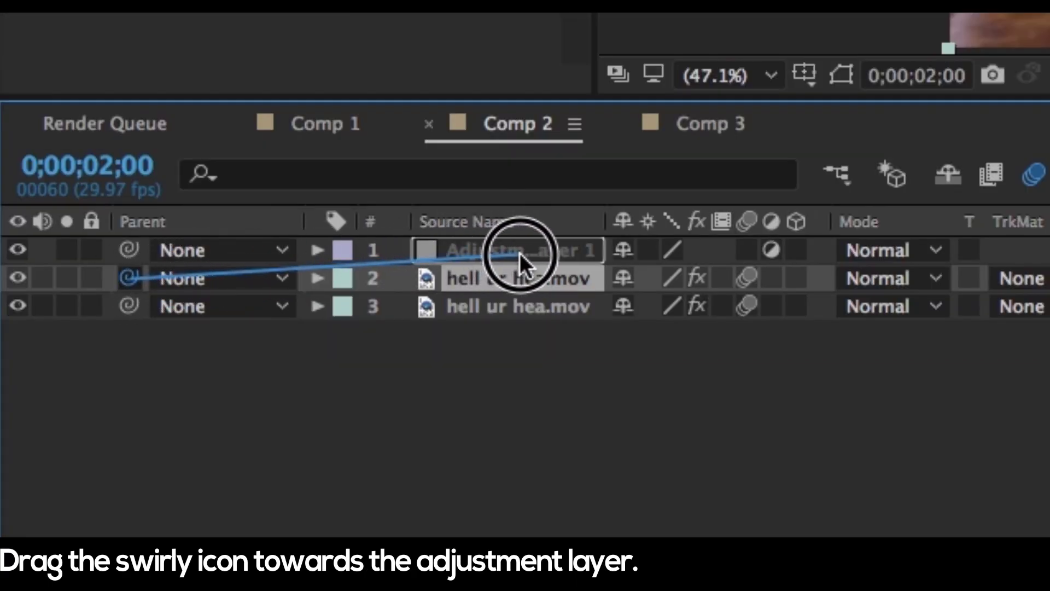
{"action": "left_click_drag", "start_coordinate": [200, 271], "coordinate": [519, 251]}
{"action": "left_click", "coordinate": [499, 416]}
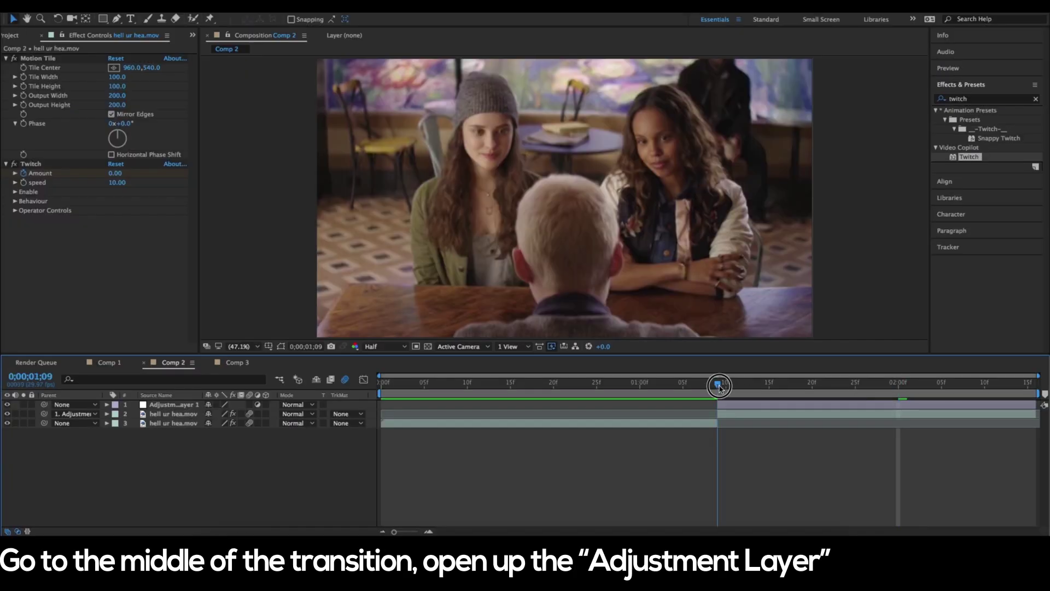
Reveal Adjustment Layer 1's Transform and keyframe Position Y at 600 at the transition midpoint.
{"action": "left_click", "coordinate": [126, 405]}
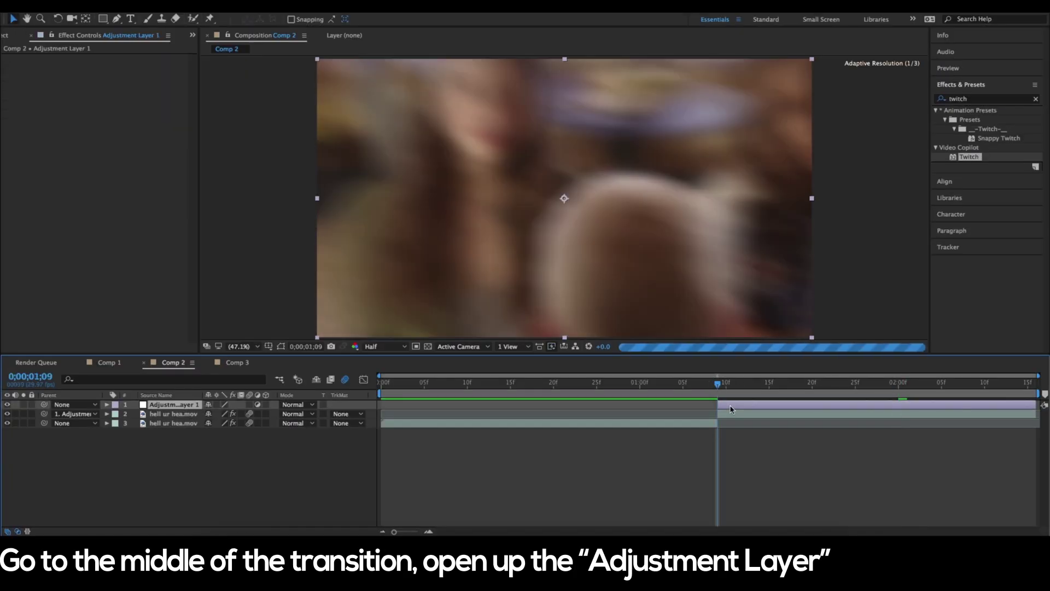
{"action": "left_click", "coordinate": [107, 405]}
{"action": "left_click", "coordinate": [117, 414]}
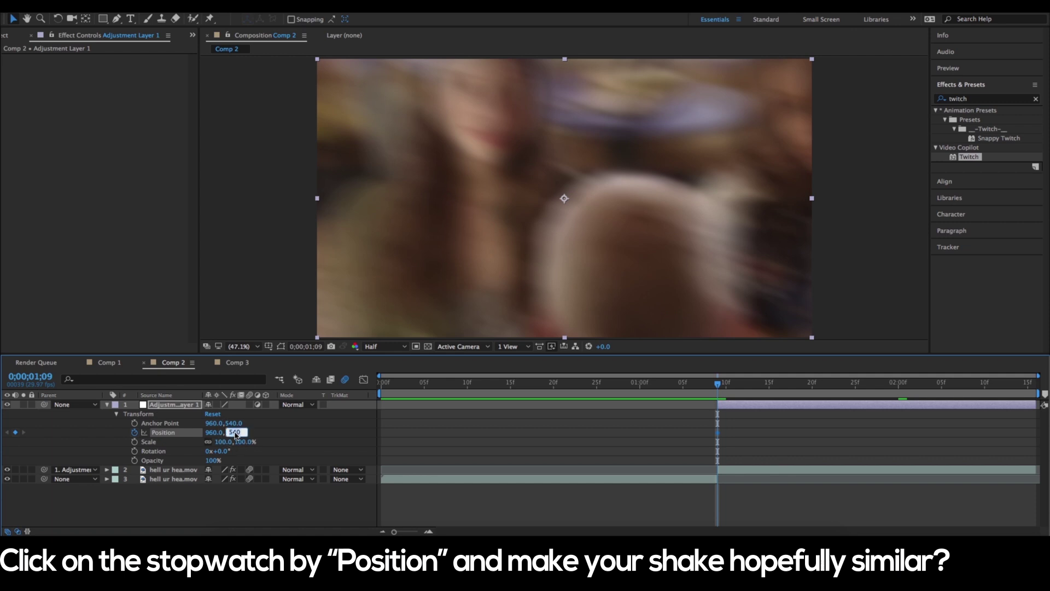
{"action": "type", "text": "0"}
{"action": "key", "text": "Return"}
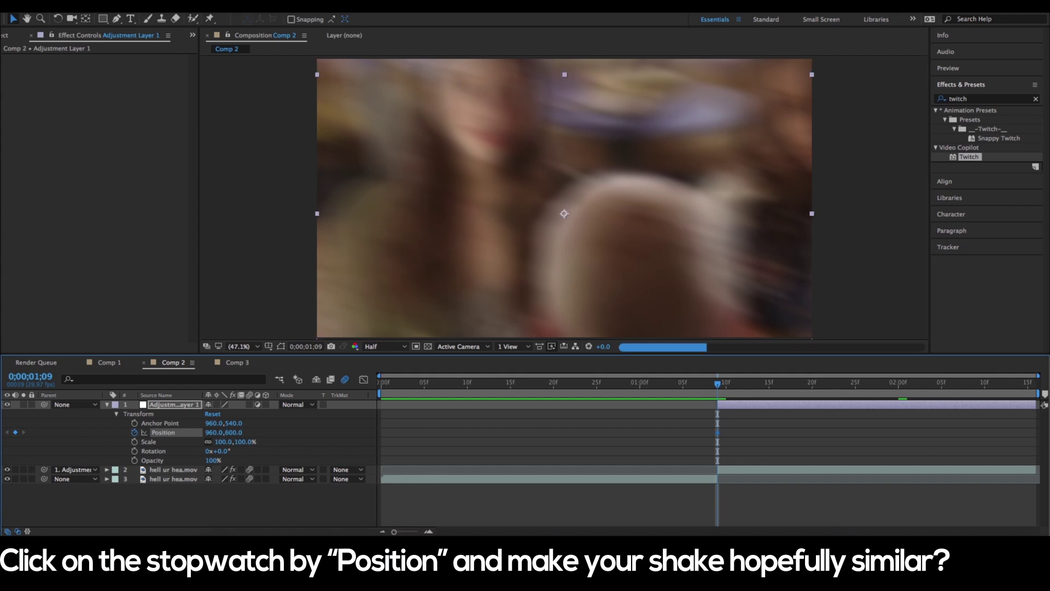
Add Position keyframes with Y at 520, 550 and finally 540 on later frames.
{"action": "left_click", "coordinate": [749, 385]}
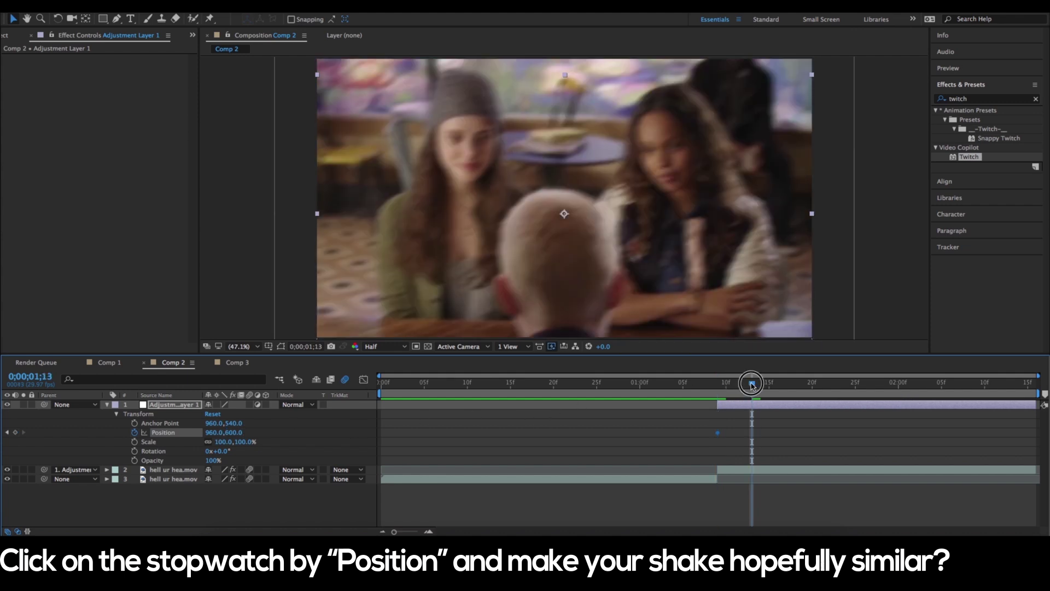
{"action": "left_click_drag", "start_coordinate": [751, 385], "coordinate": [760, 385]}
{"action": "type", "text": "520"}
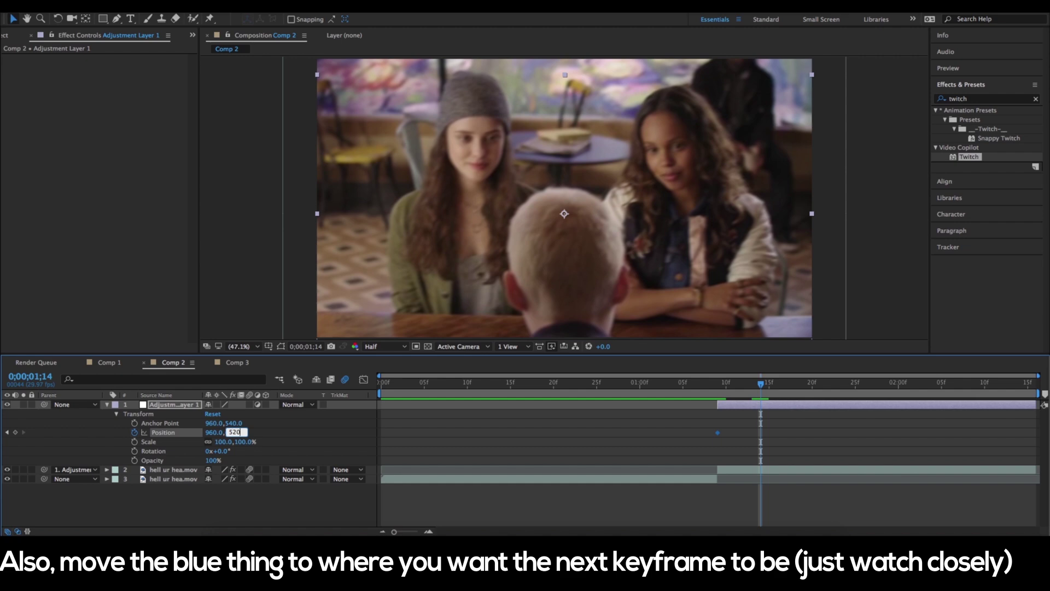
{"action": "key", "text": "Return"}
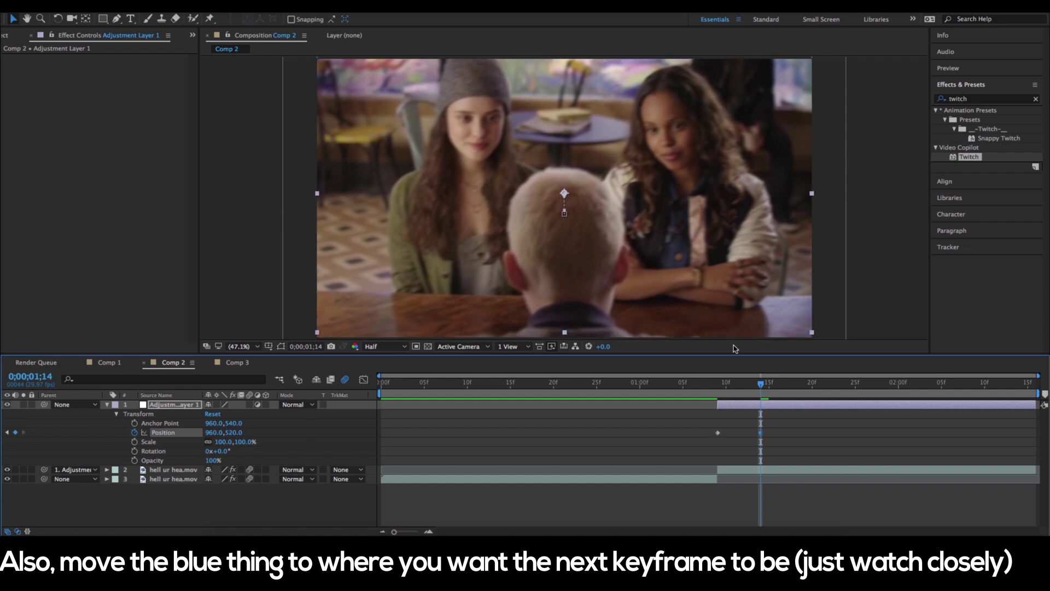
{"action": "left_click", "coordinate": [794, 389]}
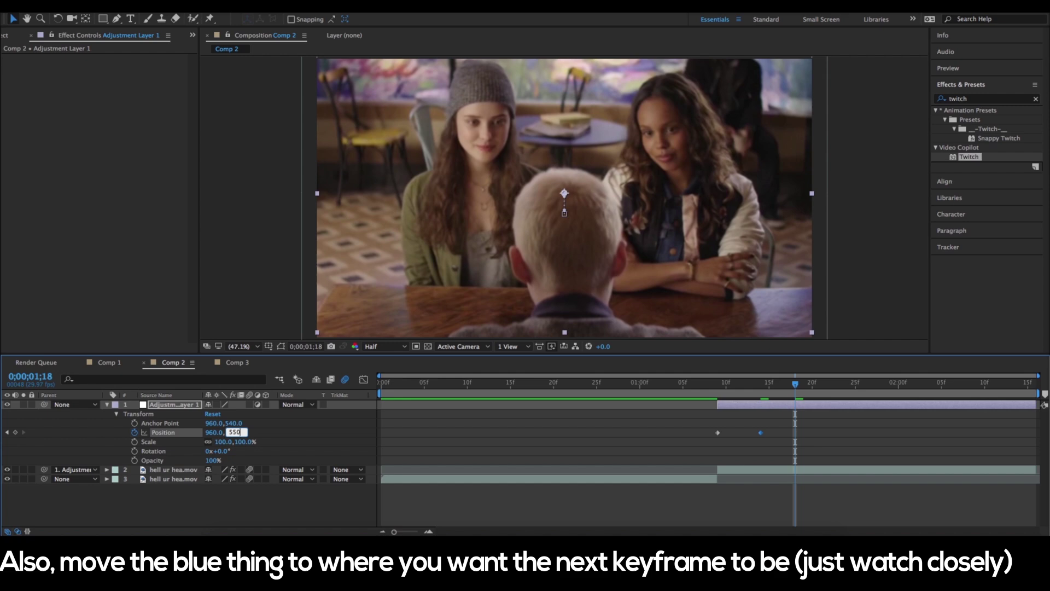
{"action": "key", "text": "Return"}
{"action": "left_click", "coordinate": [850, 390]}
{"action": "left_click", "coordinate": [235, 433]}
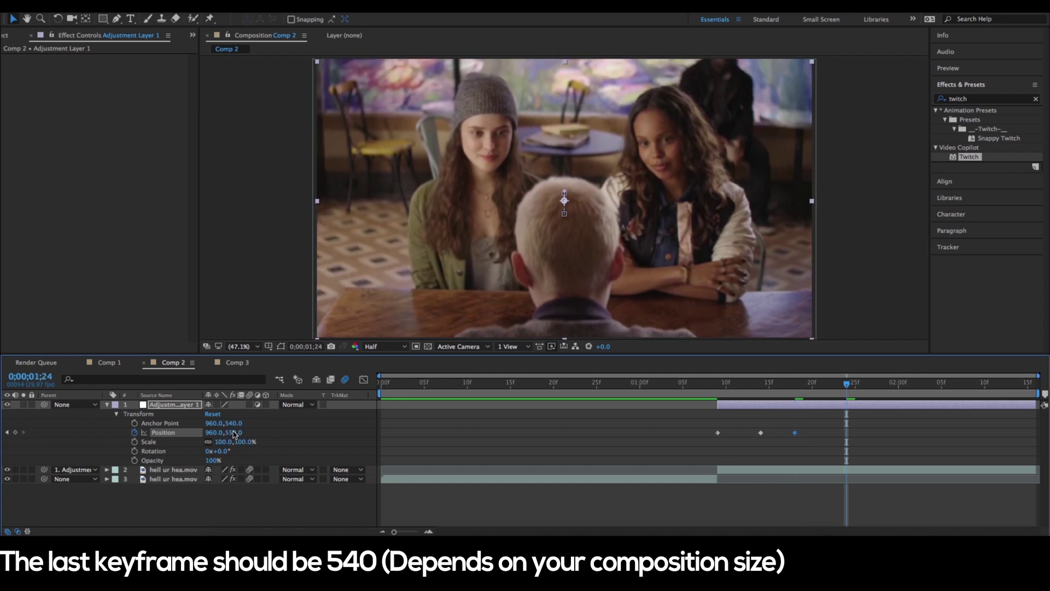
{"action": "key", "text": "Return"}
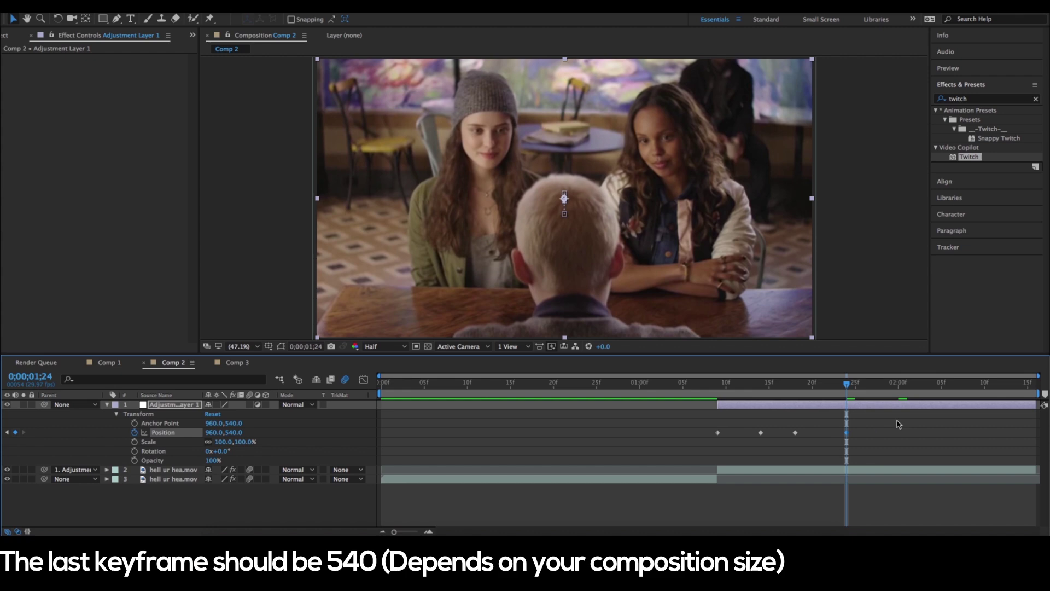
{"action": "left_click_drag", "start_coordinate": [894, 424], "coordinate": [704, 451]}
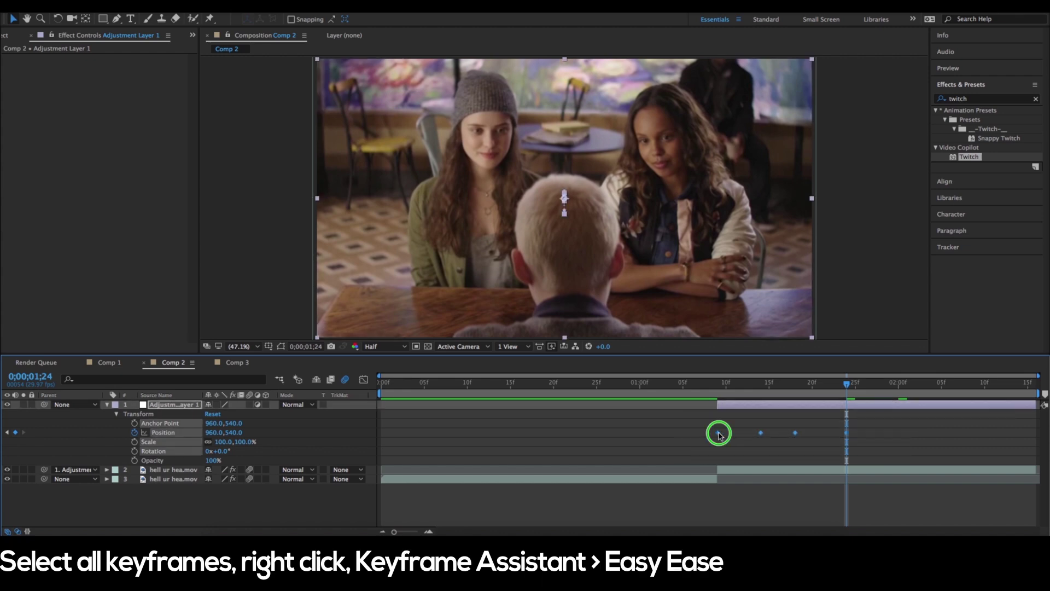
Apply Easy Ease to the four selected Position keyframes.
{"action": "right_click", "coordinate": [718, 433]}
{"action": "mouse_move", "coordinate": [776, 523]}
{"action": "left_click", "coordinate": [870, 462]}
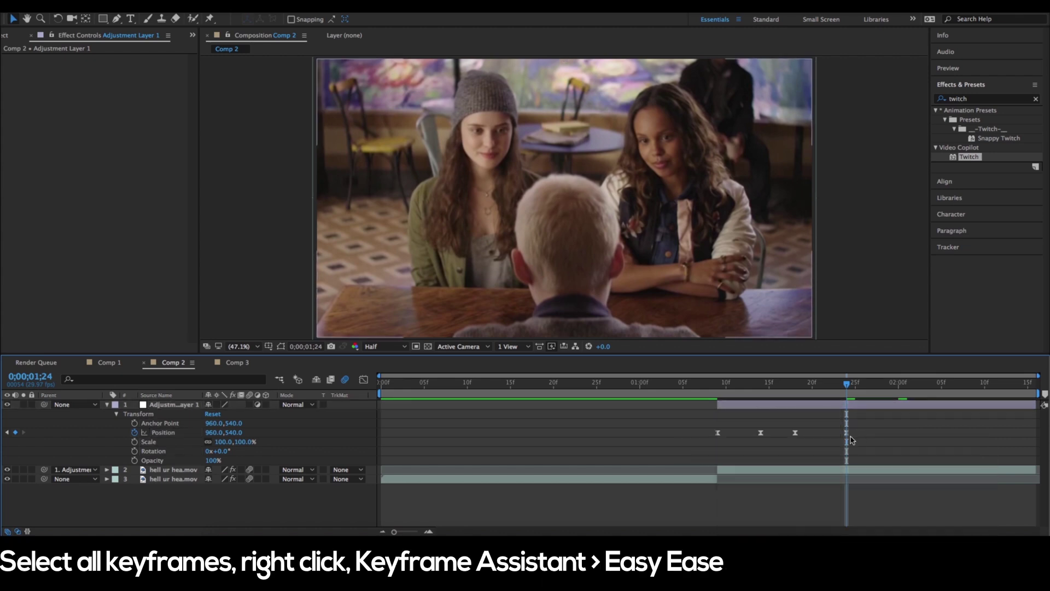
Spread the Position keyframes further apart in time and preview the transition.
{"action": "left_click_drag", "start_coordinate": [846, 433], "coordinate": [958, 432]}
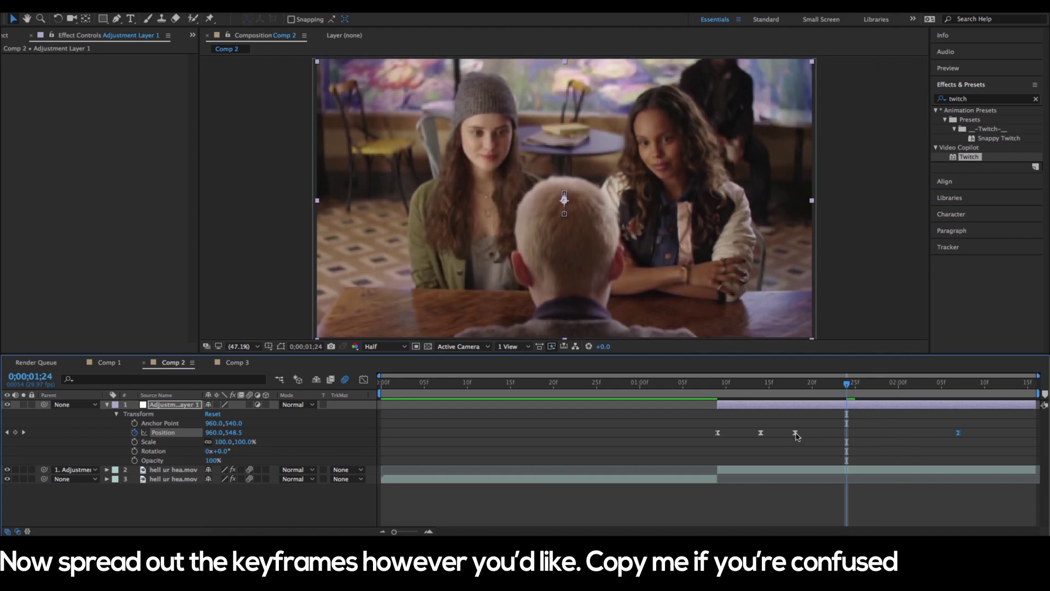
{"action": "left_click_drag", "start_coordinate": [762, 433], "coordinate": [778, 433]}
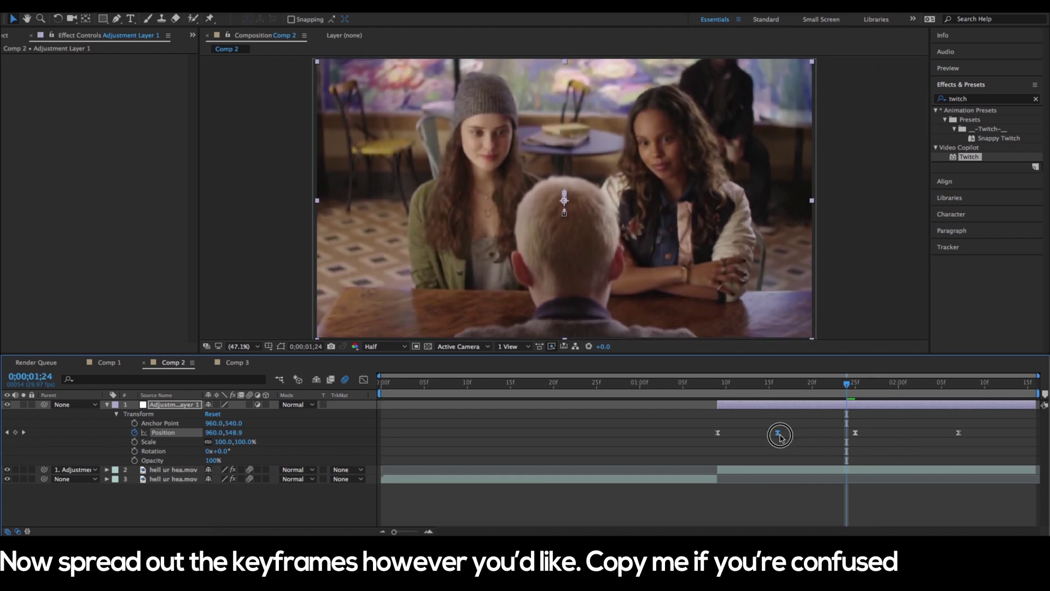
{"action": "left_click_drag", "start_coordinate": [857, 432], "coordinate": [862, 436]}
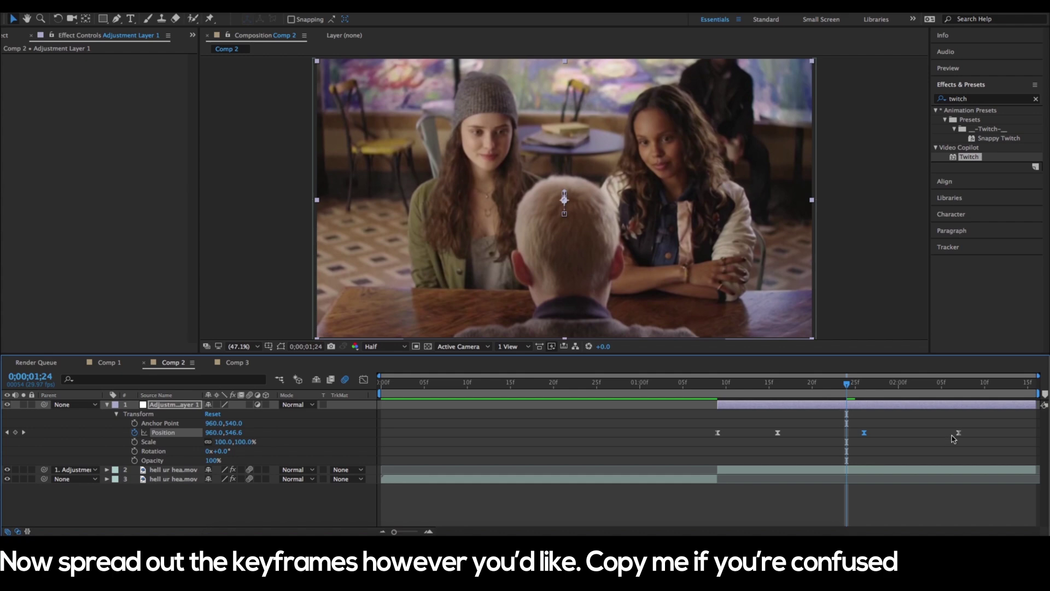
{"action": "key", "text": "space"}
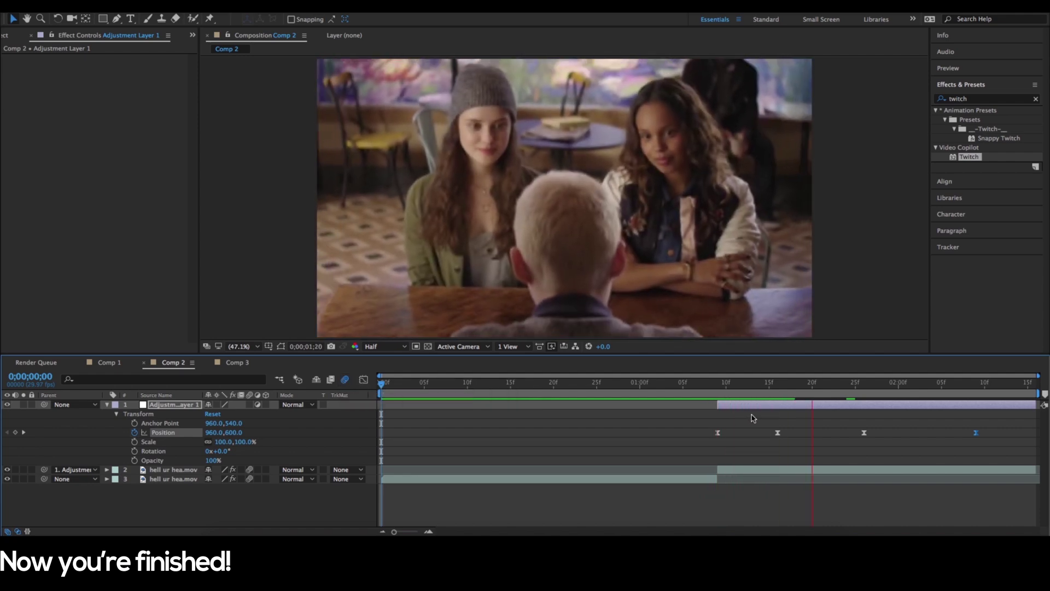
{"action": "left_click", "coordinate": [660, 391]}
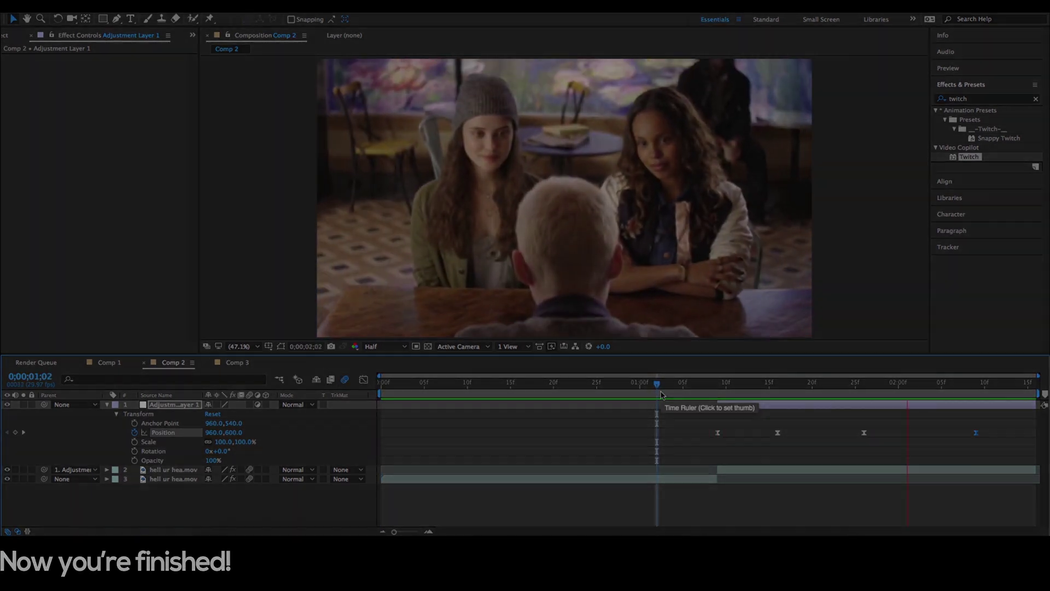